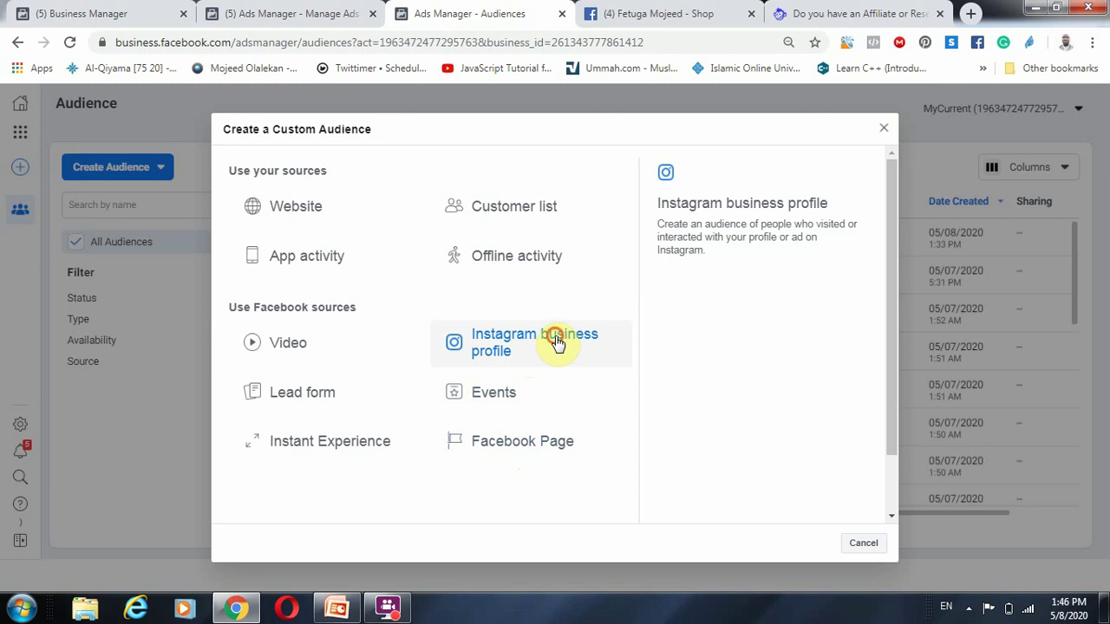
Step: Start an Instagram business profile custom audience and review what the ANY and ALL matching rules mean
click(557, 340)
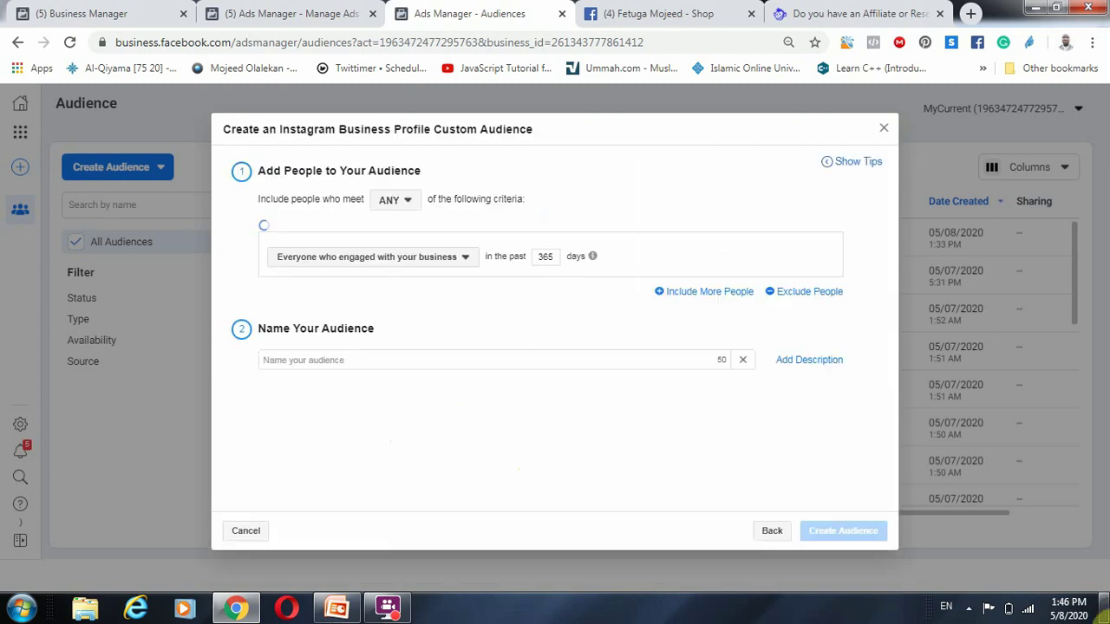
click(1105, 613)
click(1105, 612)
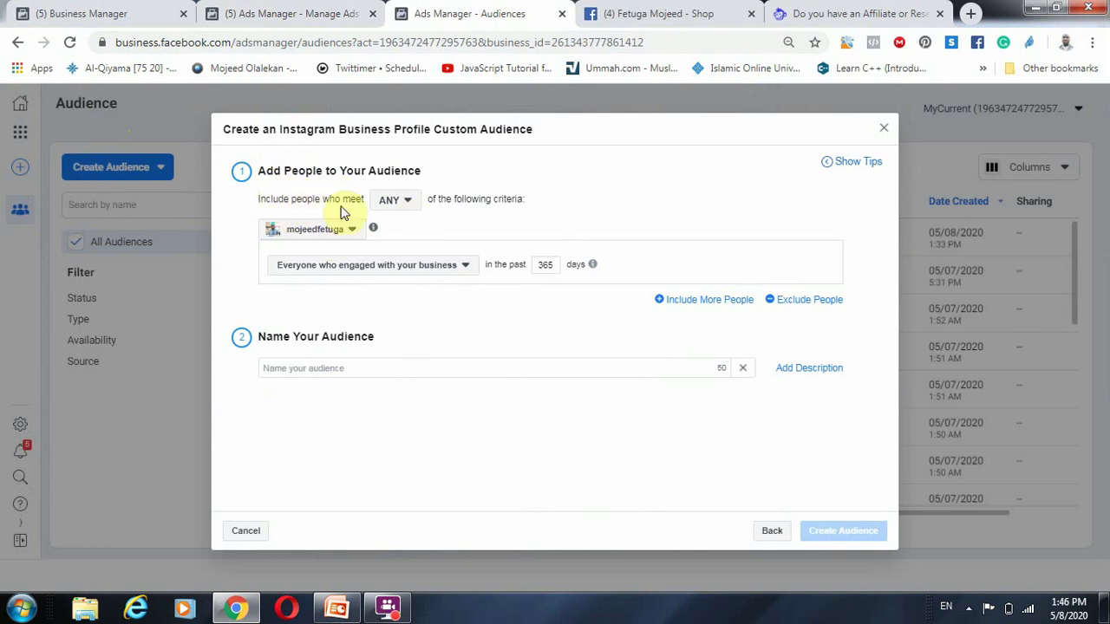
click(414, 207)
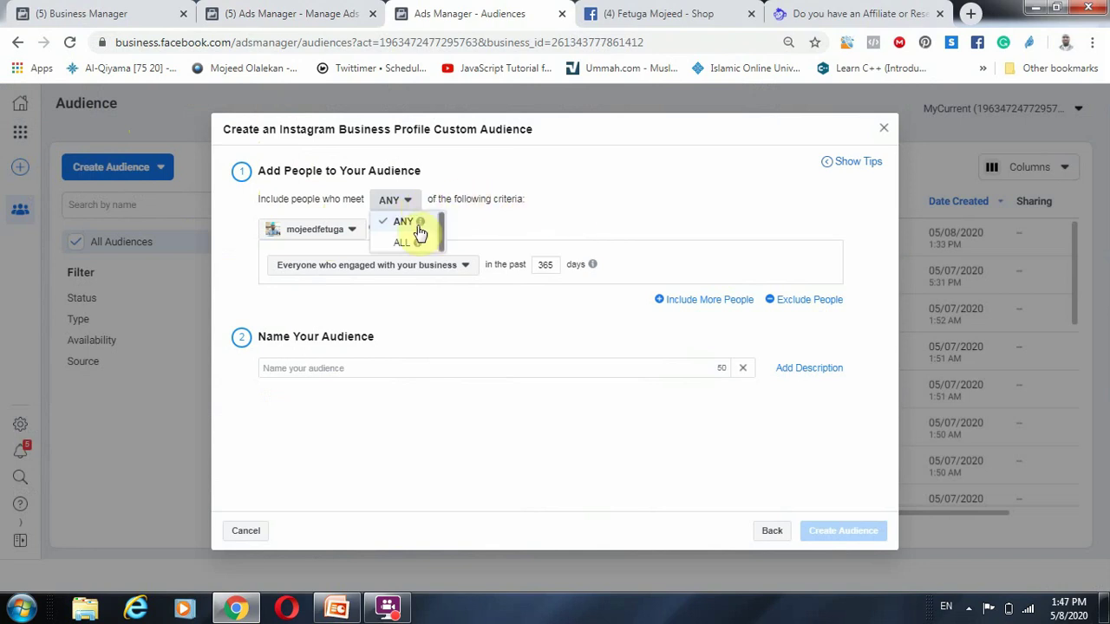
mouse_move(420, 223)
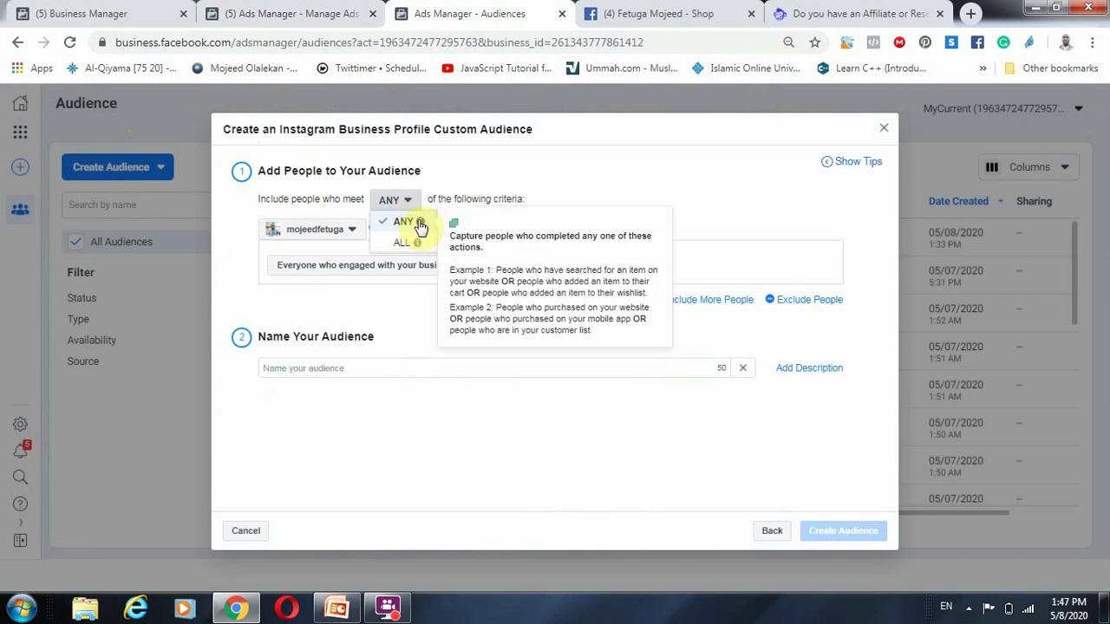
mouse_move(422, 250)
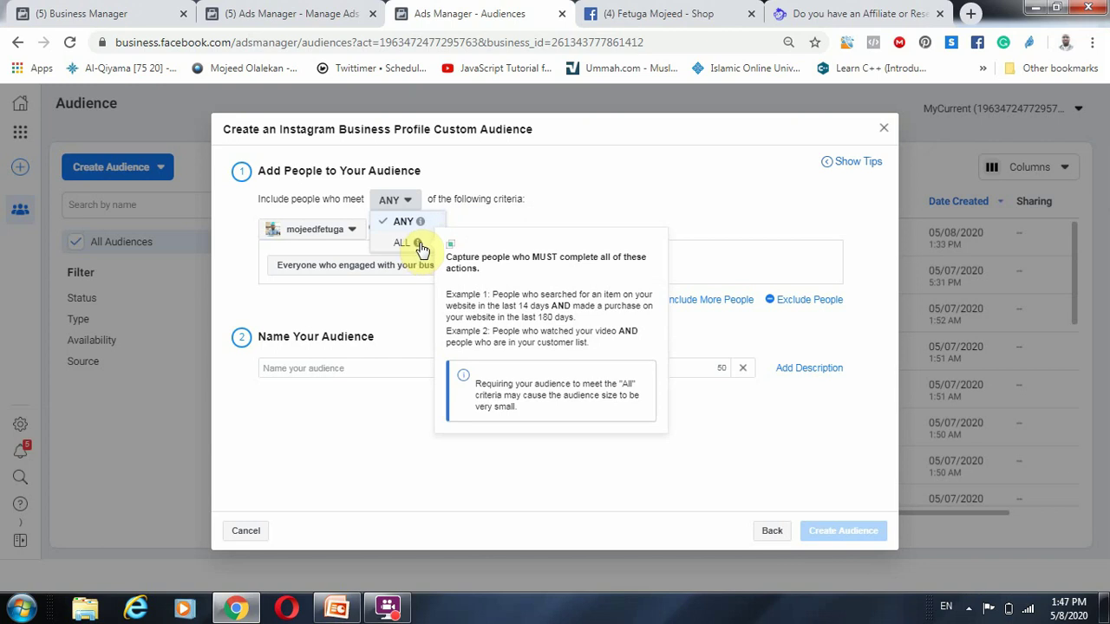
click(595, 179)
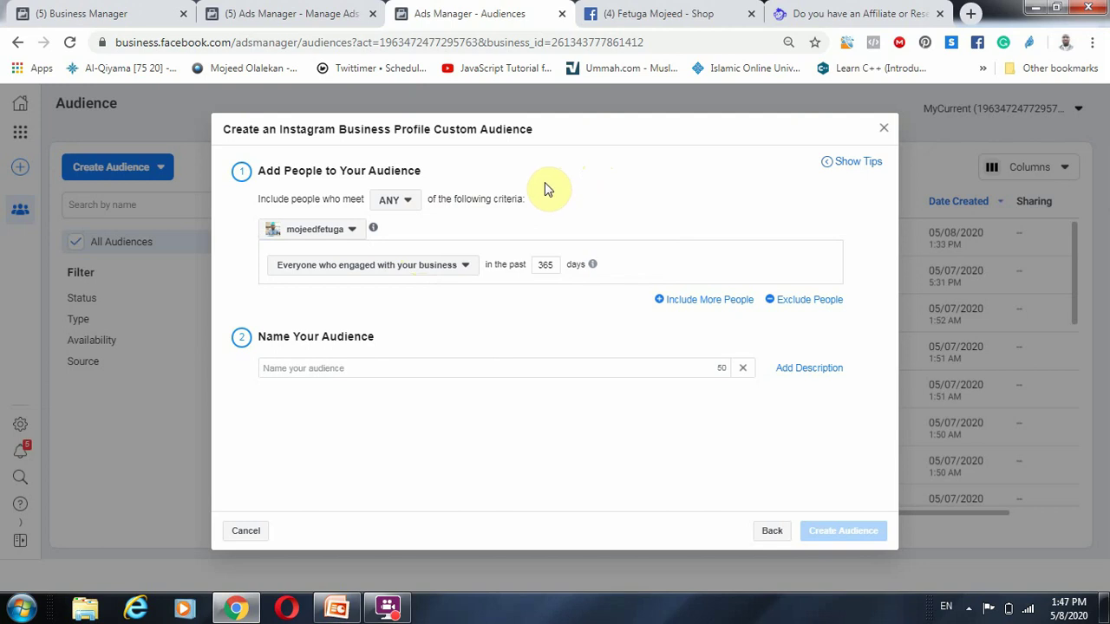
Step: Check the available Instagram accounts, keeping the owner's profile as source, and review the engagement criteria for inclusion
click(355, 231)
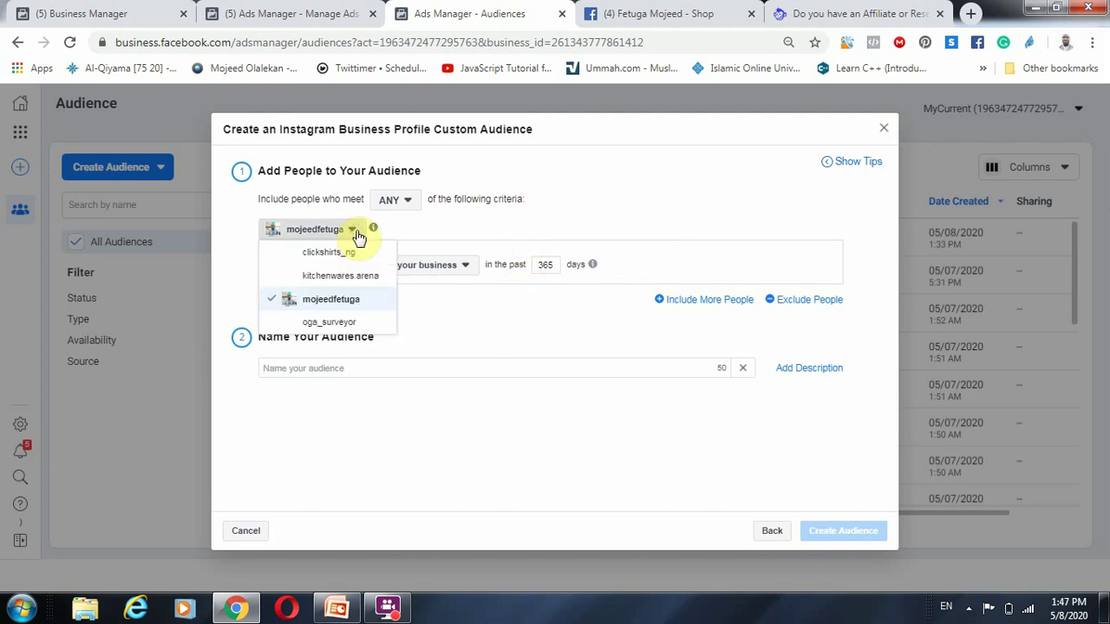
click(347, 301)
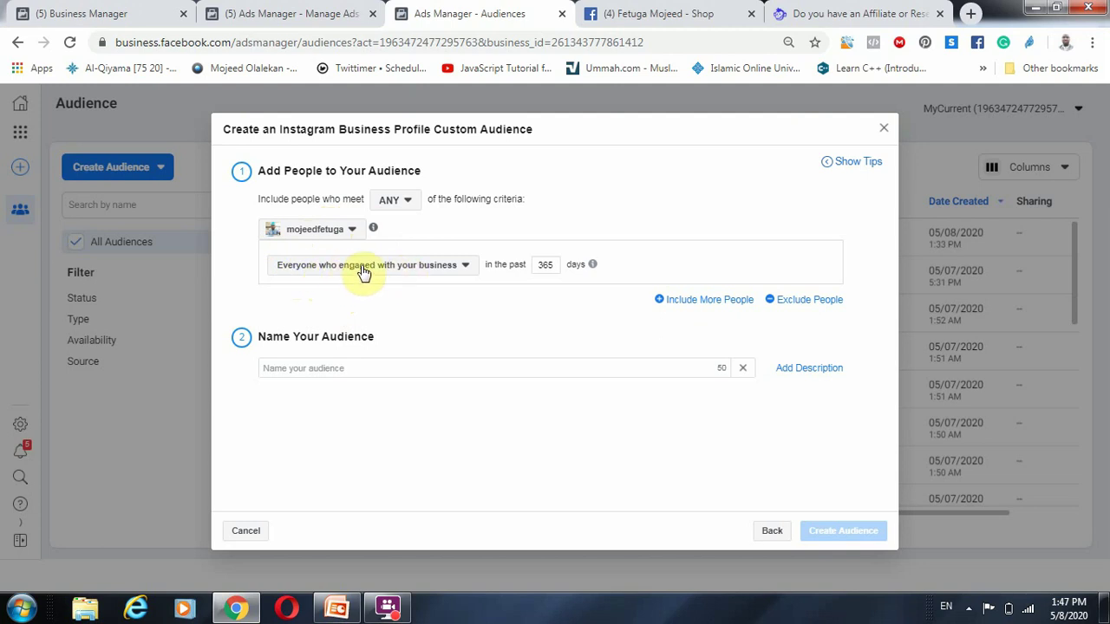
click(438, 272)
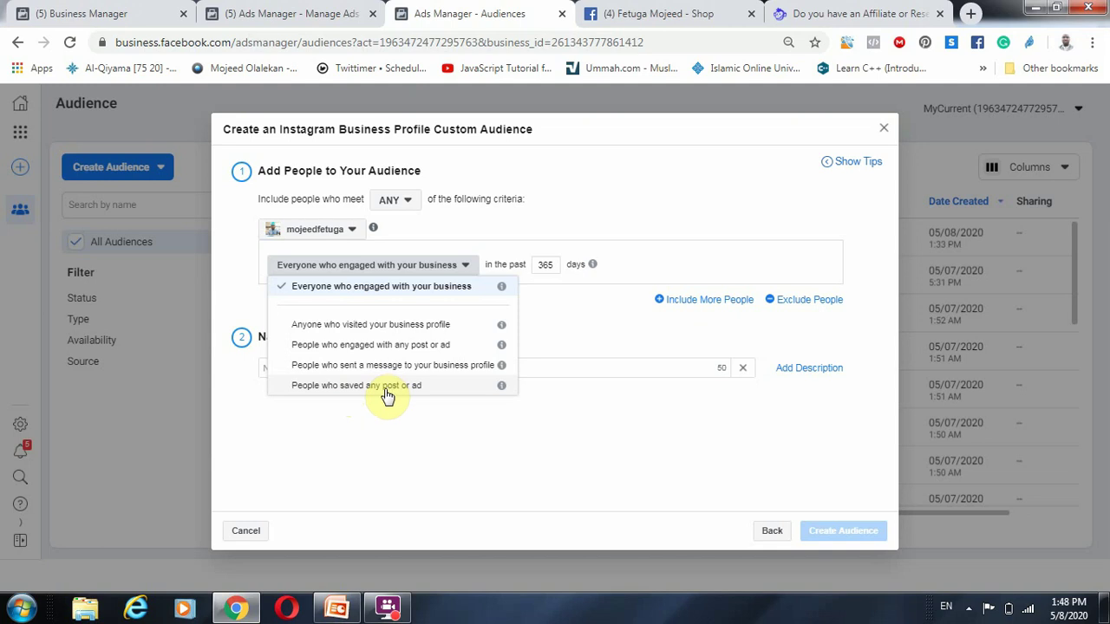
click(564, 308)
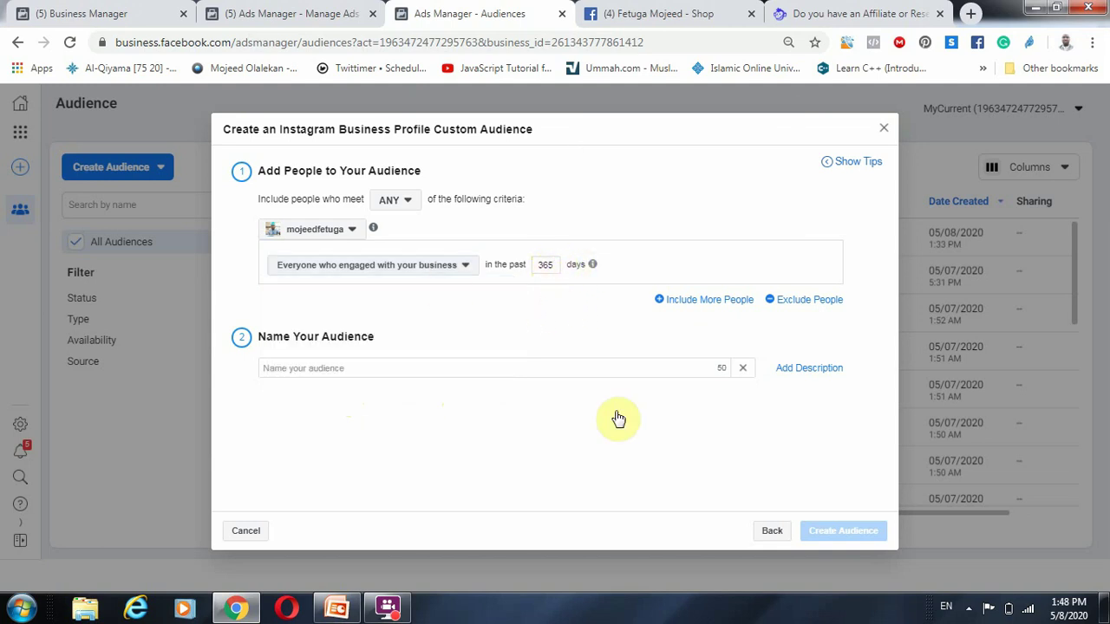
click(710, 299)
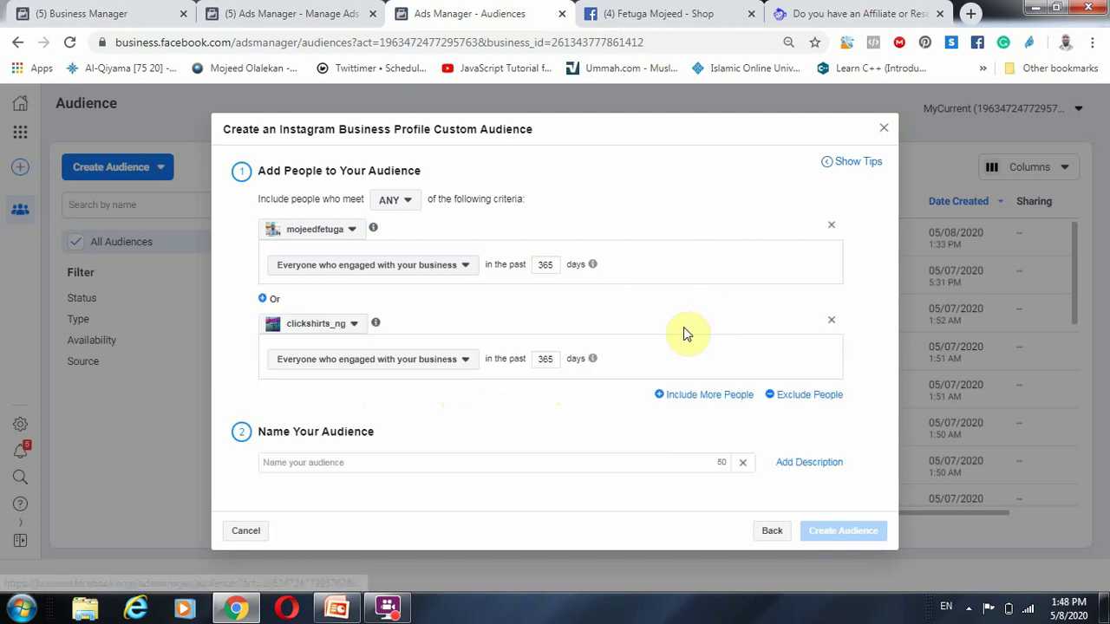
click(362, 324)
click(334, 394)
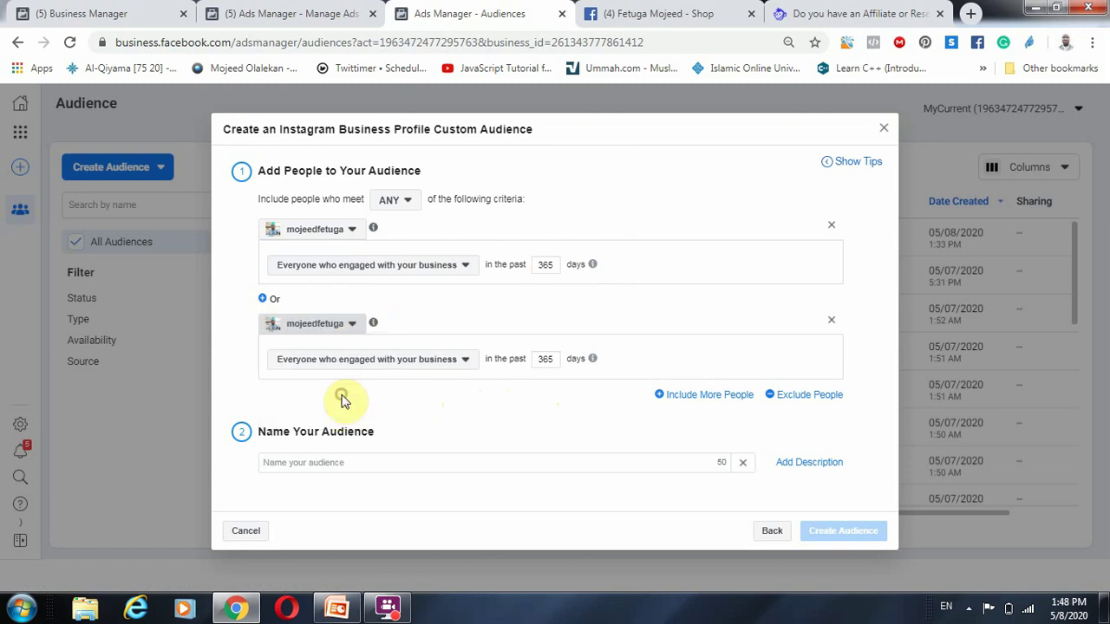
click(831, 320)
Step: Add an exclusion rule for everyone who engaged with the owner's Instagram profile in the past 365 days
click(822, 306)
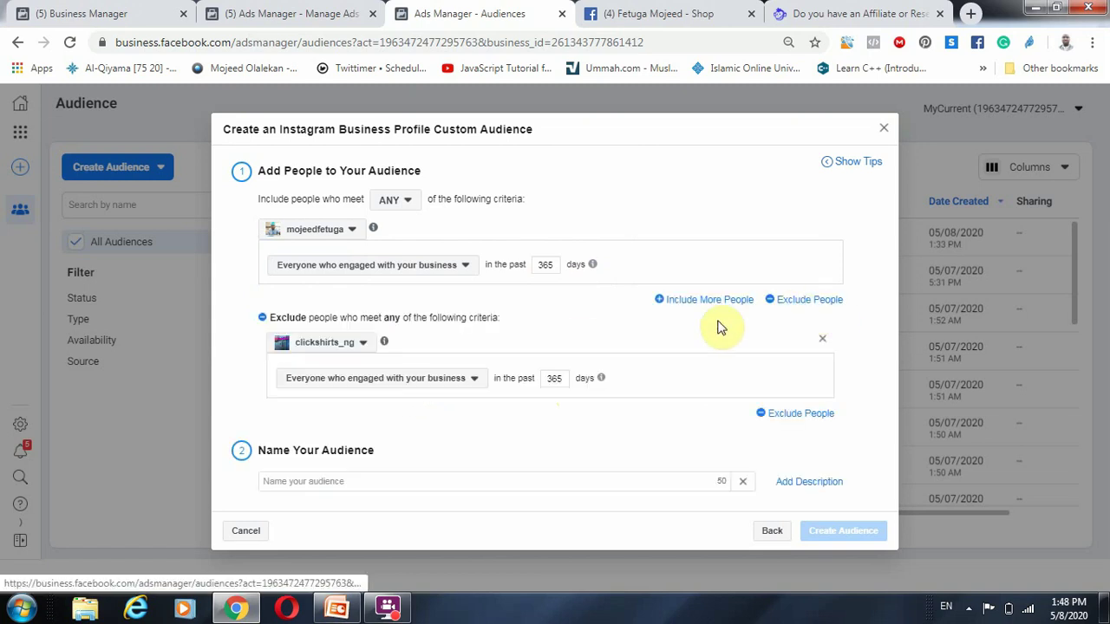
click(356, 342)
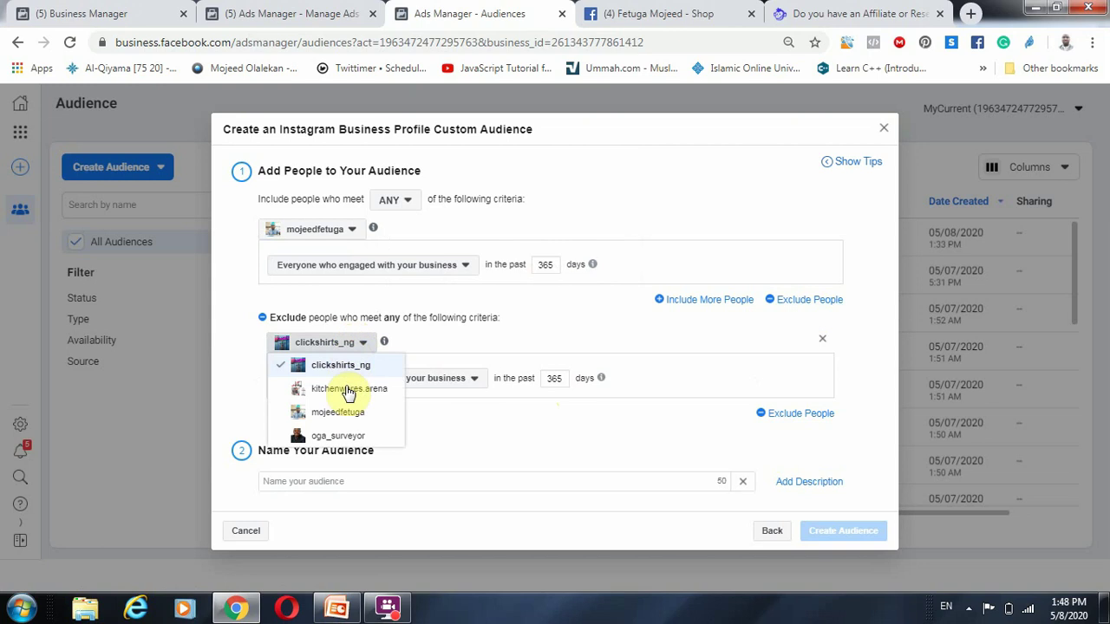
click(338, 413)
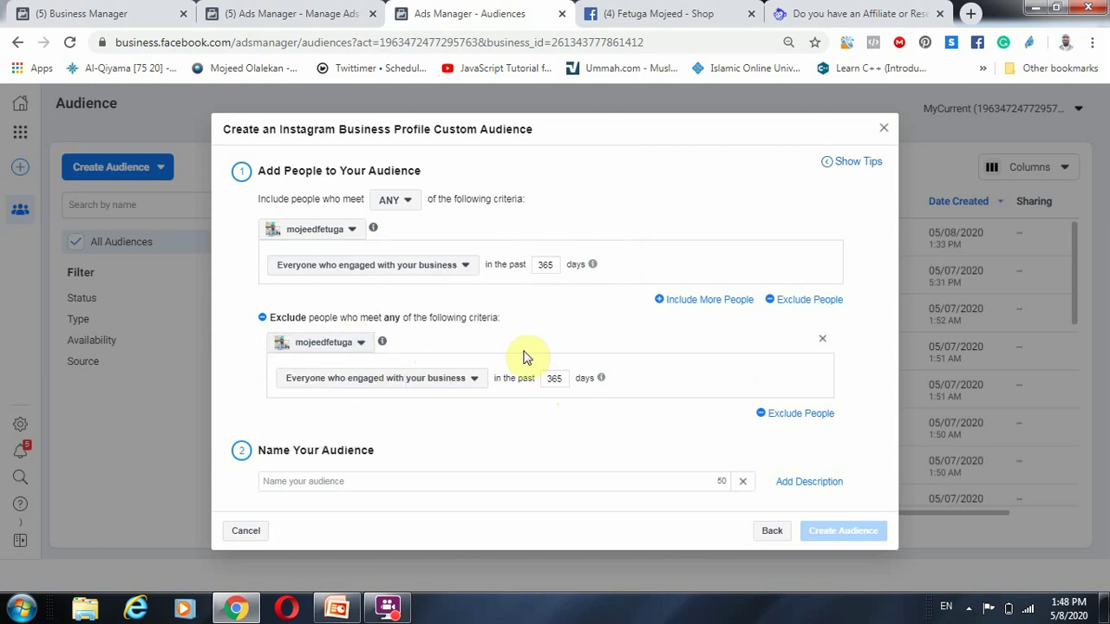
Step: Compare the engagement options offered for the inclusion rule and the exclusion rule
click(476, 381)
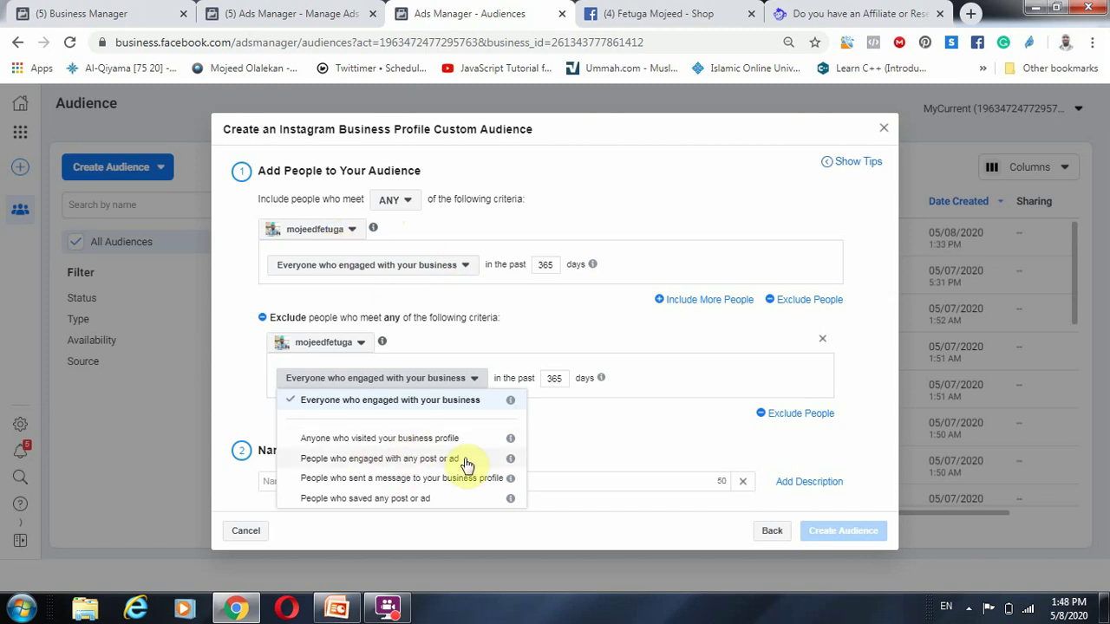
click(433, 267)
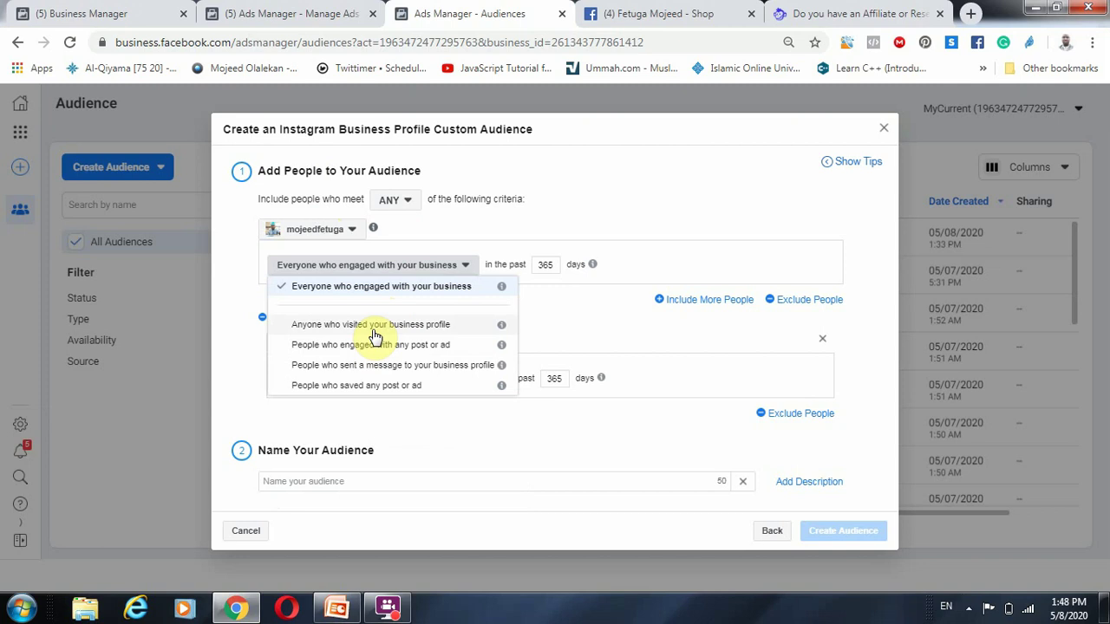
click(421, 281)
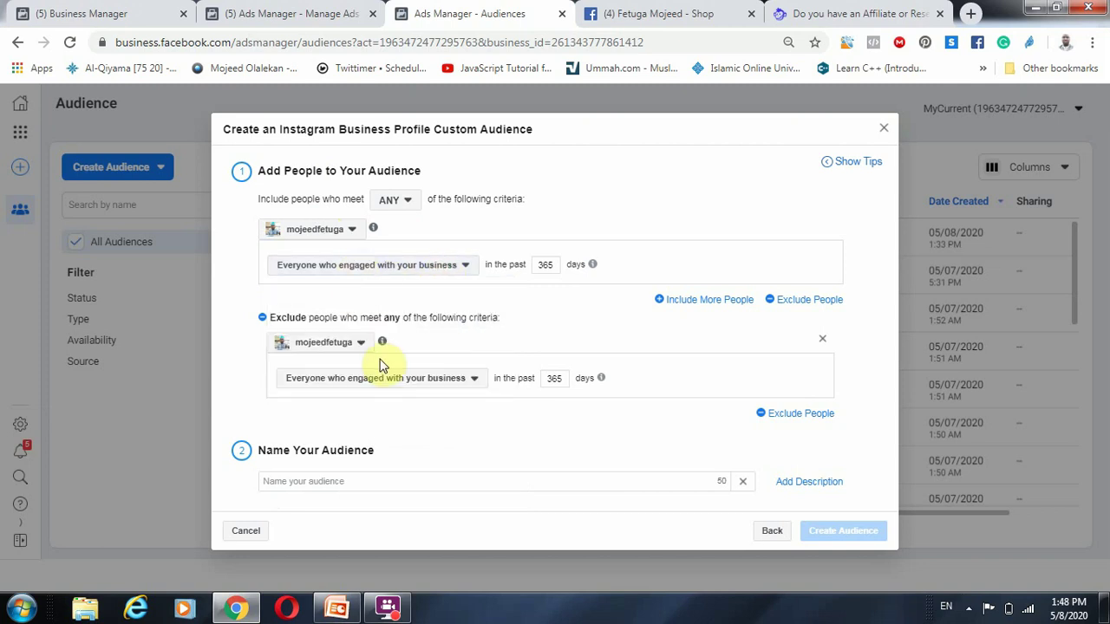
click(437, 379)
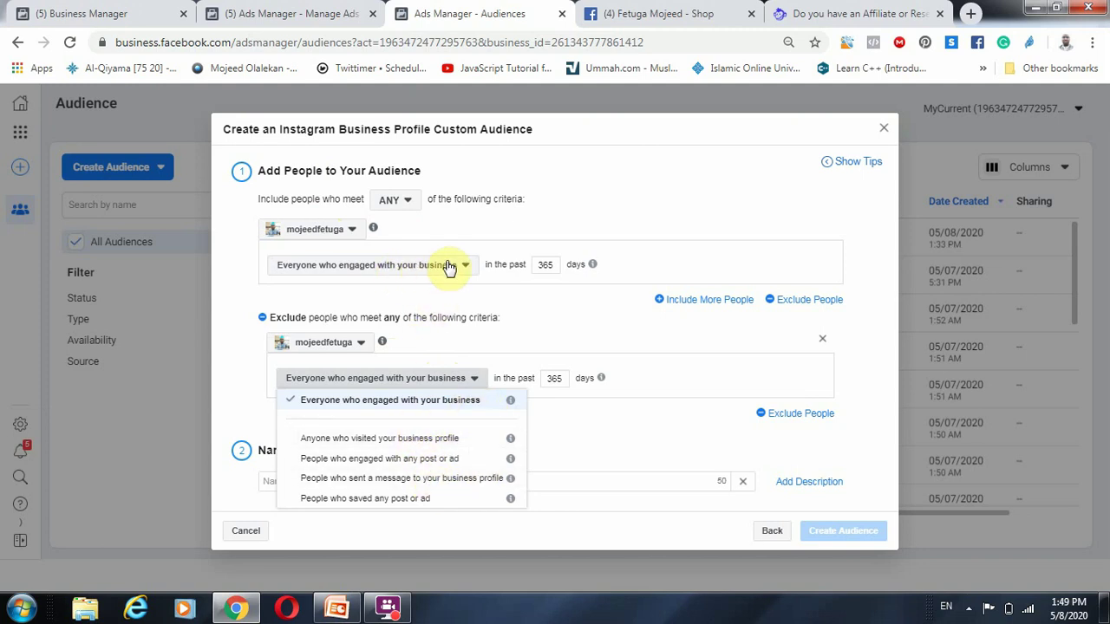
click(389, 261)
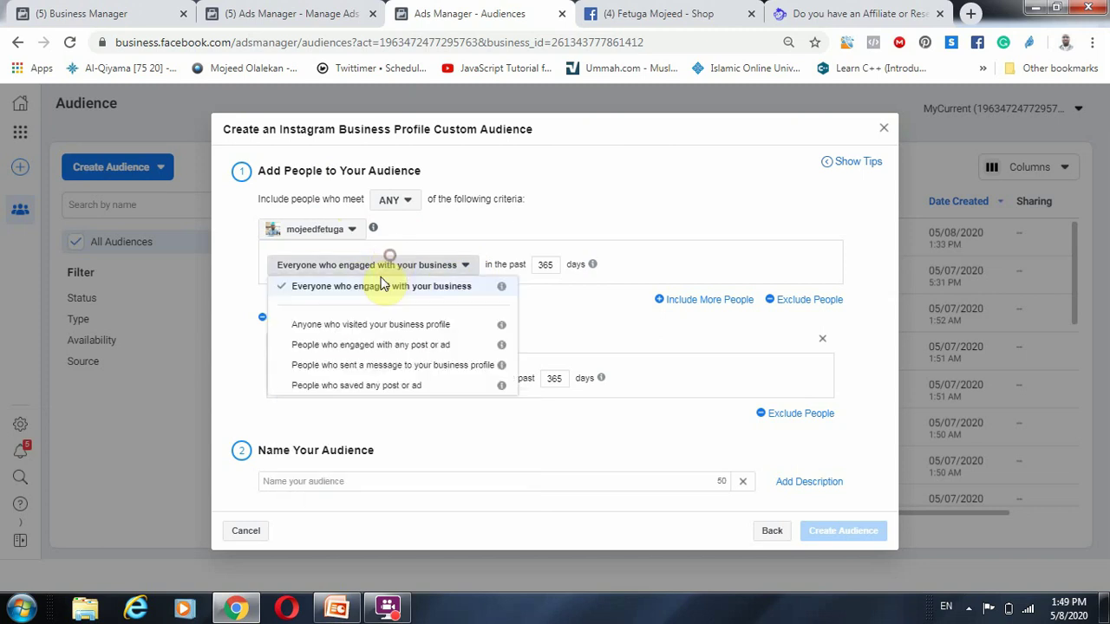
click(434, 264)
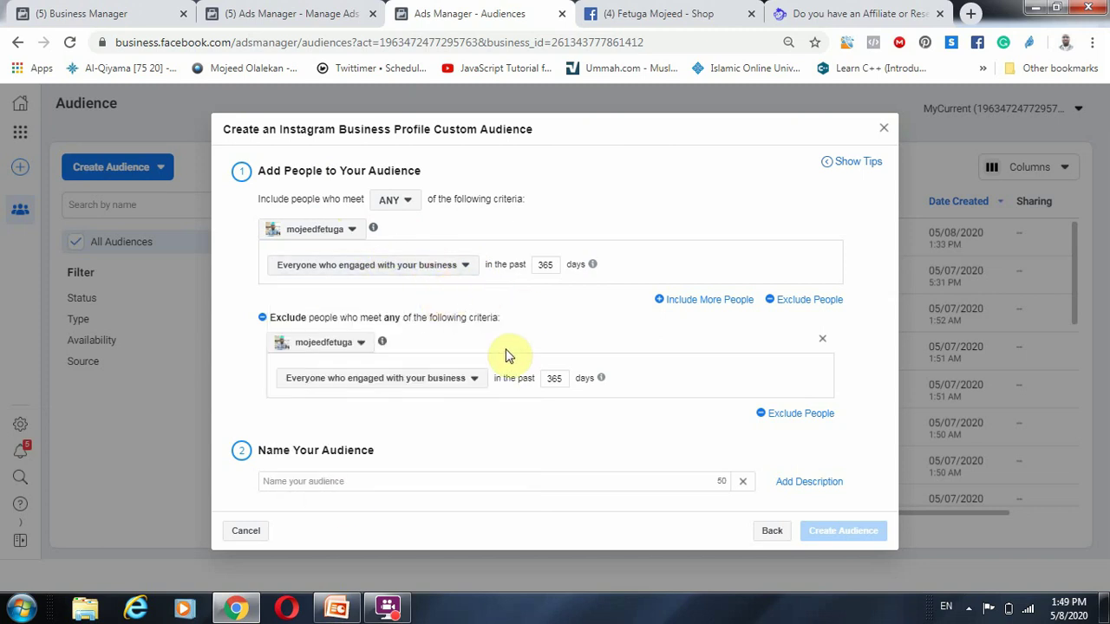
click(448, 379)
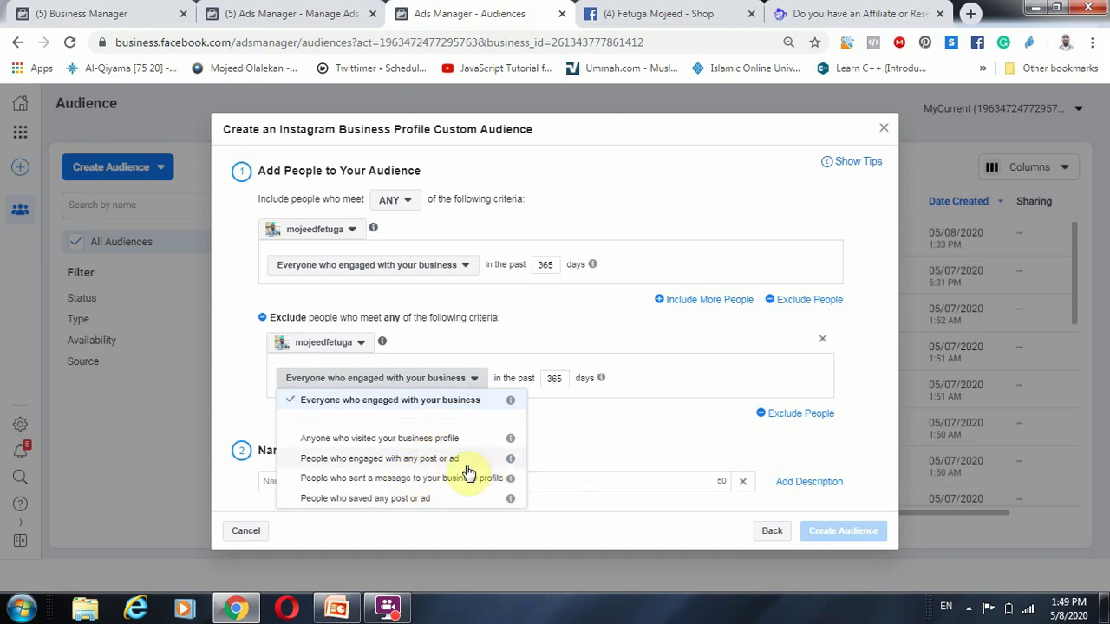
click(618, 453)
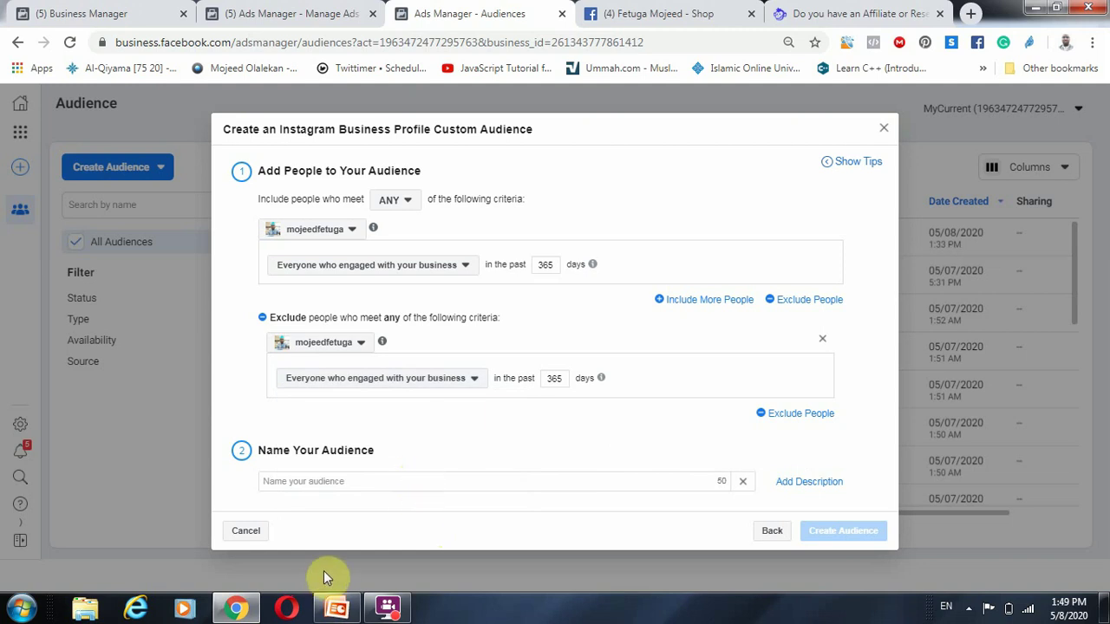
click(387, 607)
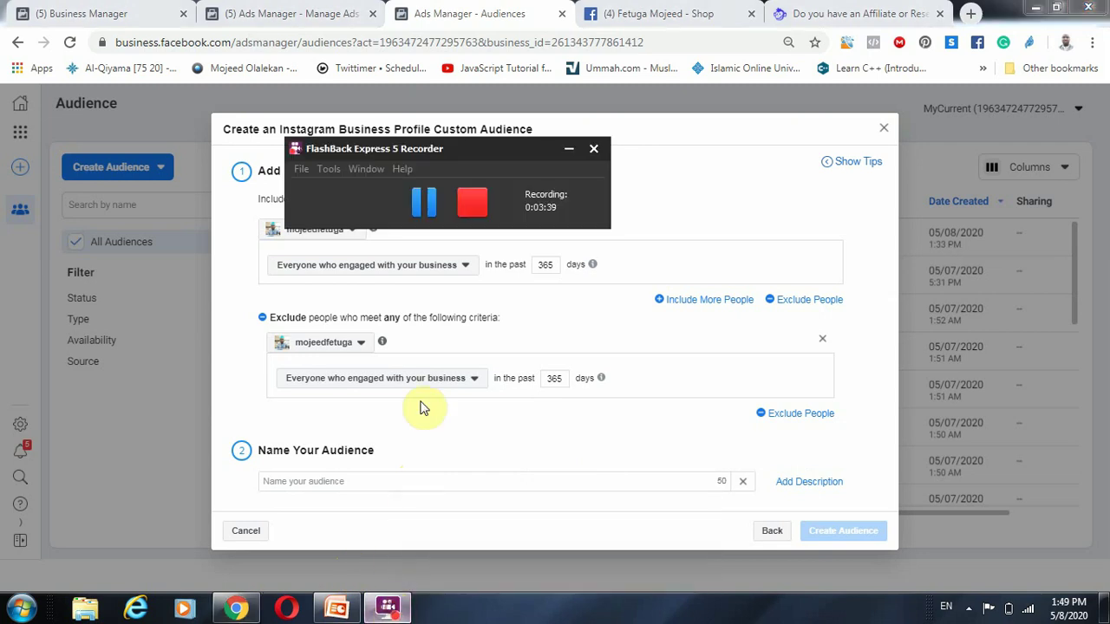
click(416, 204)
click(424, 217)
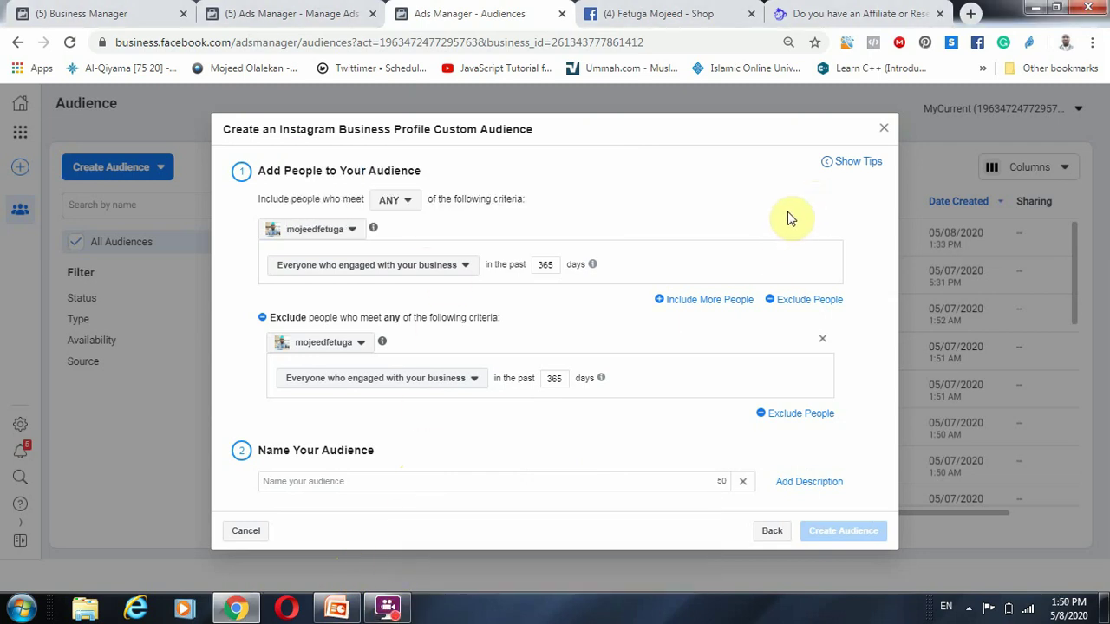
Step: Name the audience with the owner's name followed by "Instagram remar", and return to the audience source selection without creating it
click(369, 479)
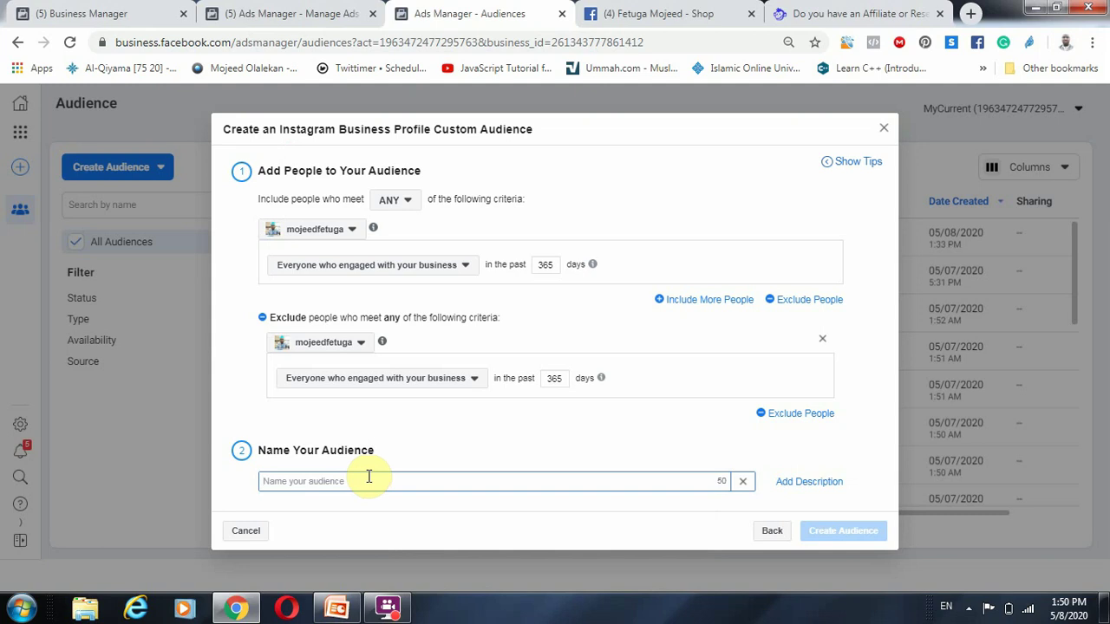
text(Mojeed Fetuga Instagram remar)
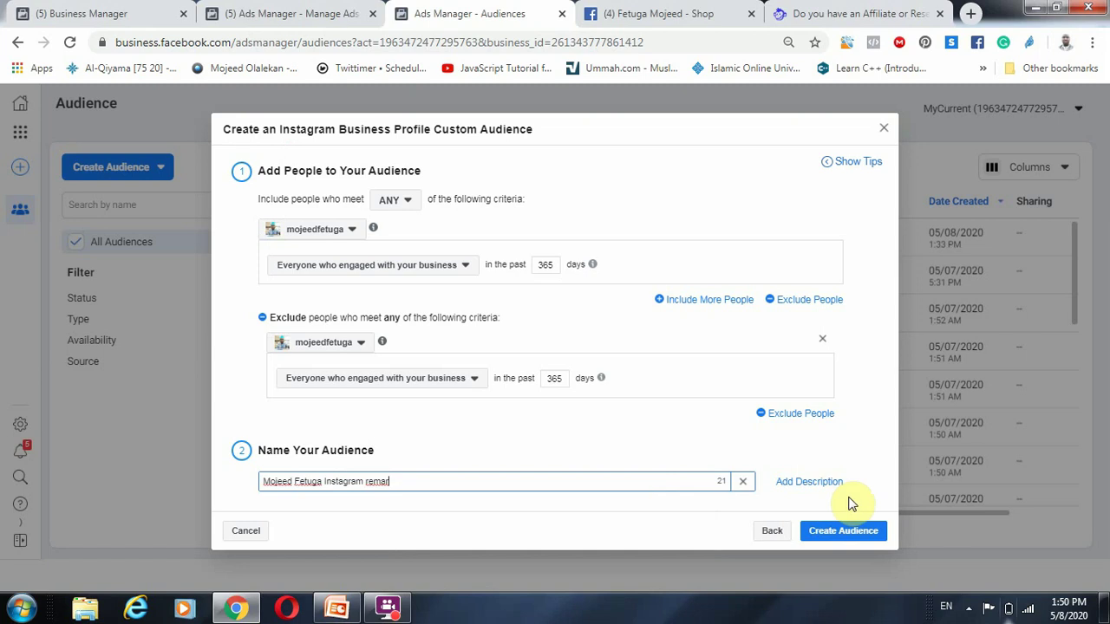
click(763, 531)
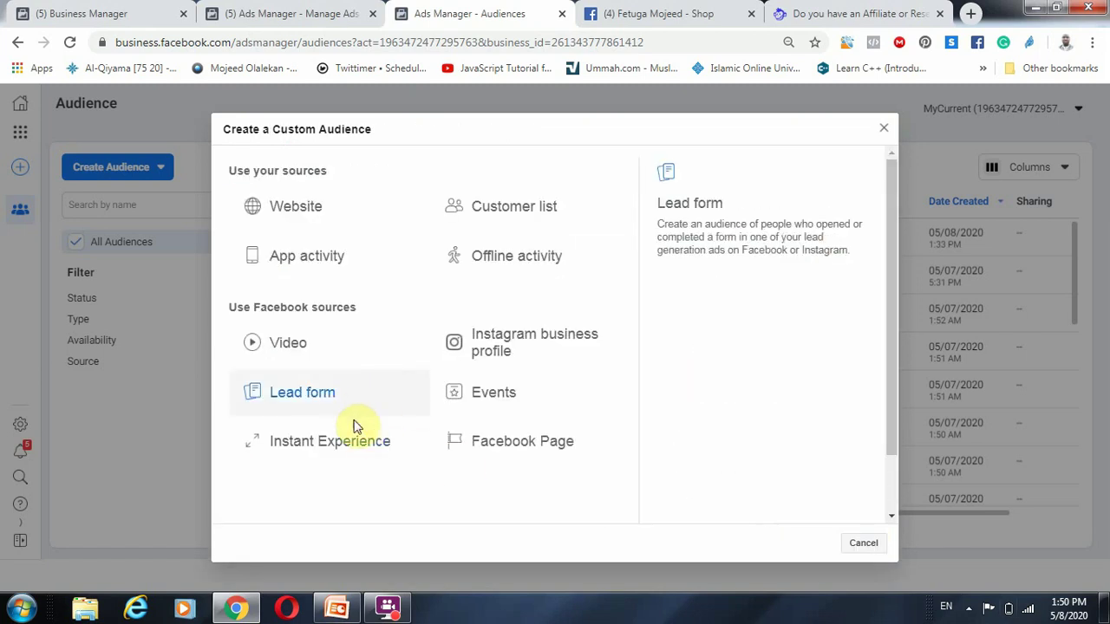
Step: Start an Events custom audience and set its source page to the one named after the owner
click(506, 394)
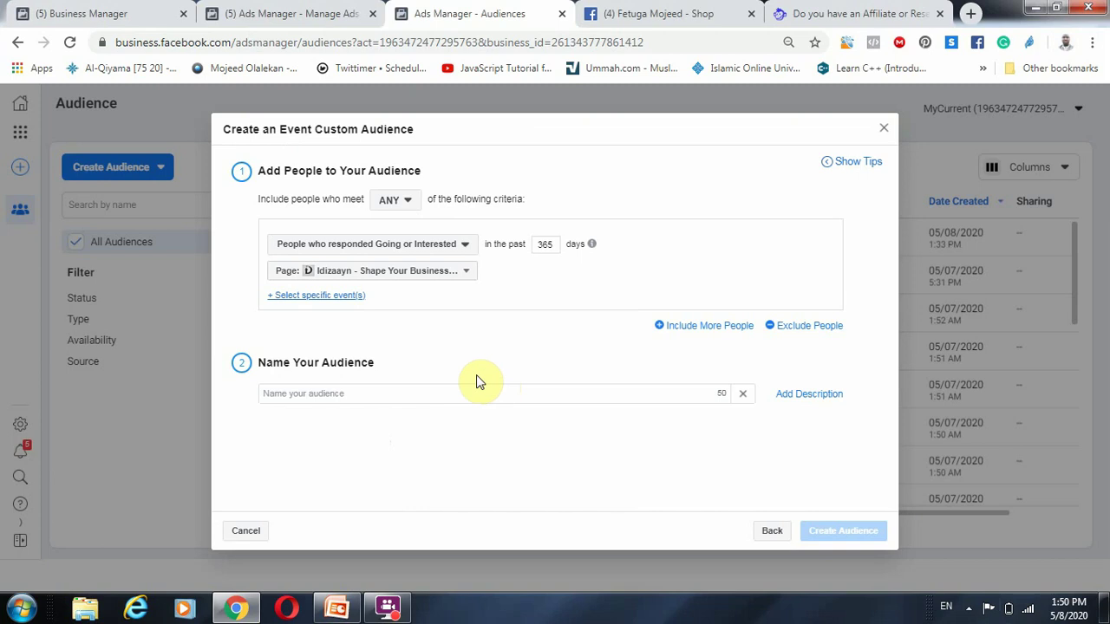
click(416, 274)
scroll(365, 486, down, 3)
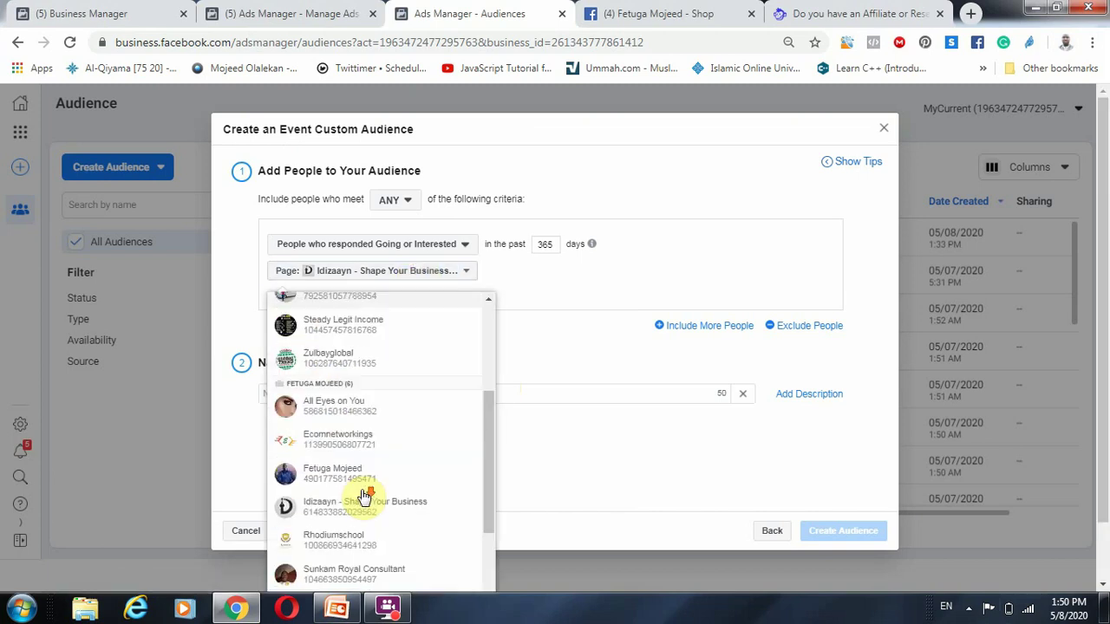
scroll(364, 496, down, 2)
click(282, 364)
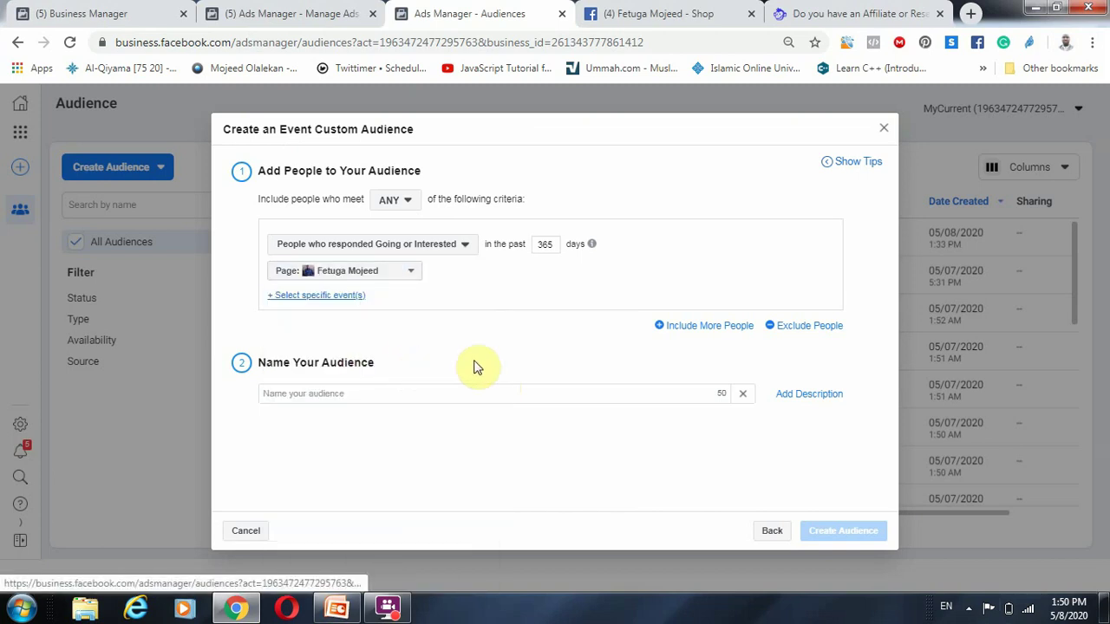
Step: Limit the event audience to the specific event "Facebook Master Class Online Seminar"
click(289, 296)
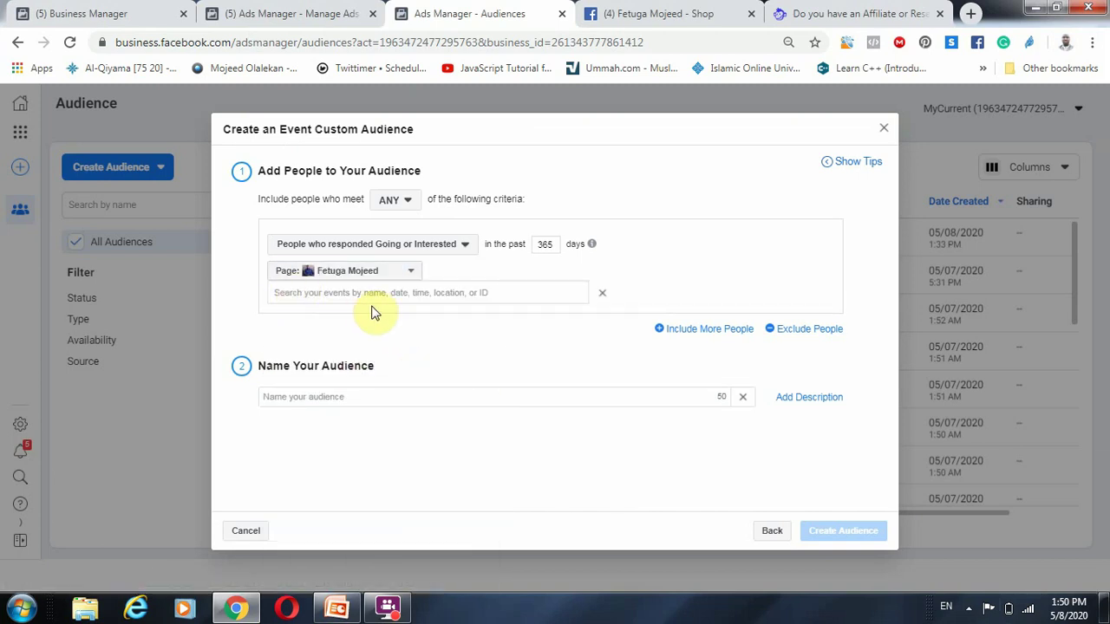
click(403, 293)
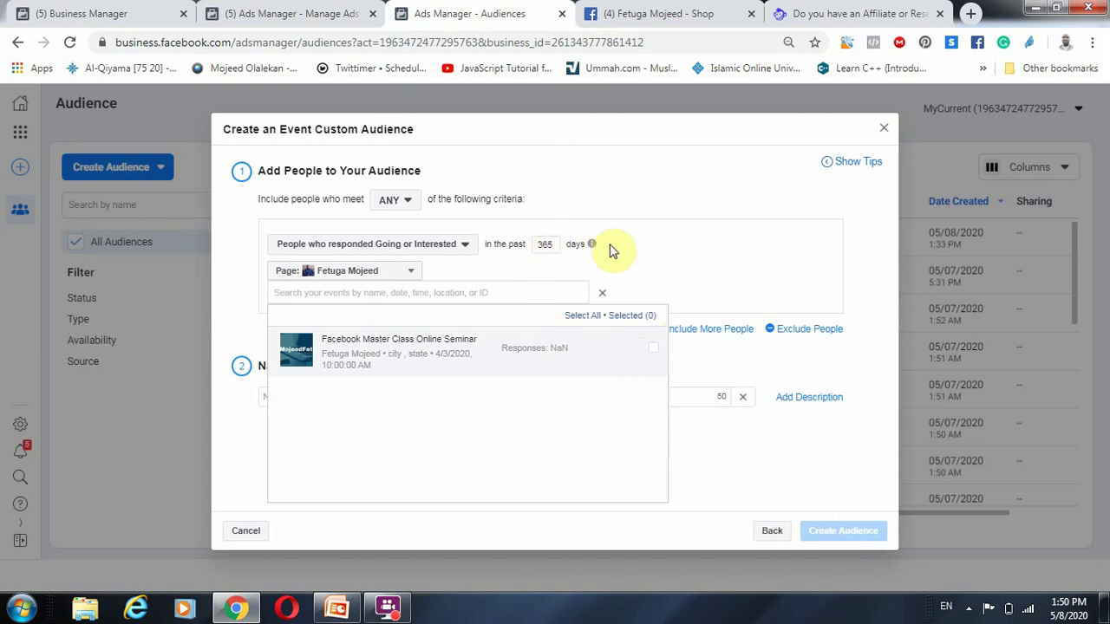
click(410, 359)
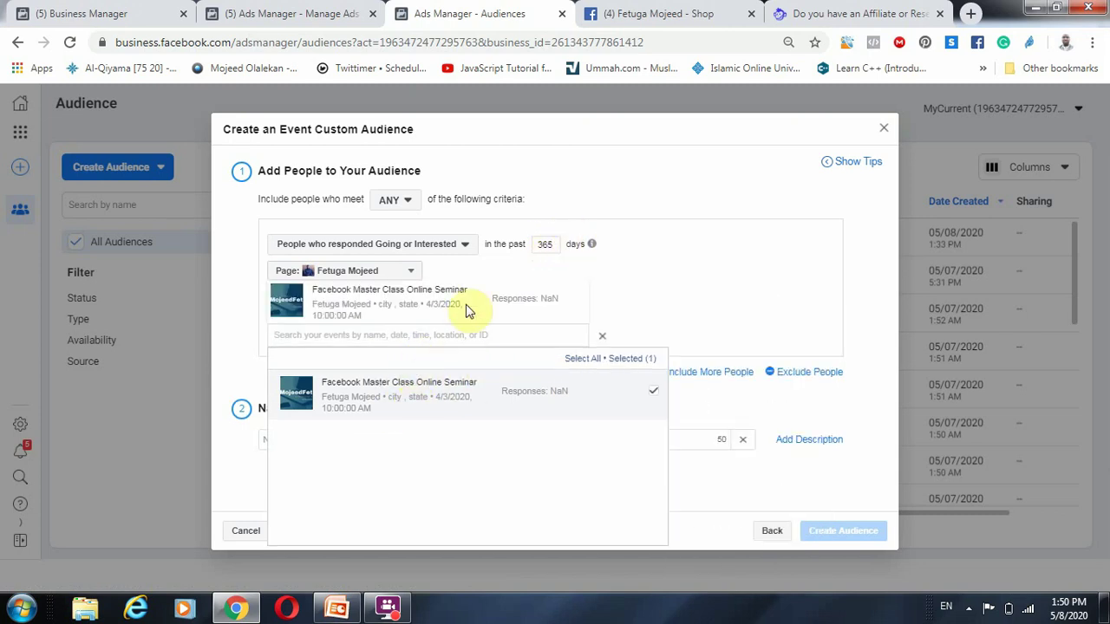
click(727, 303)
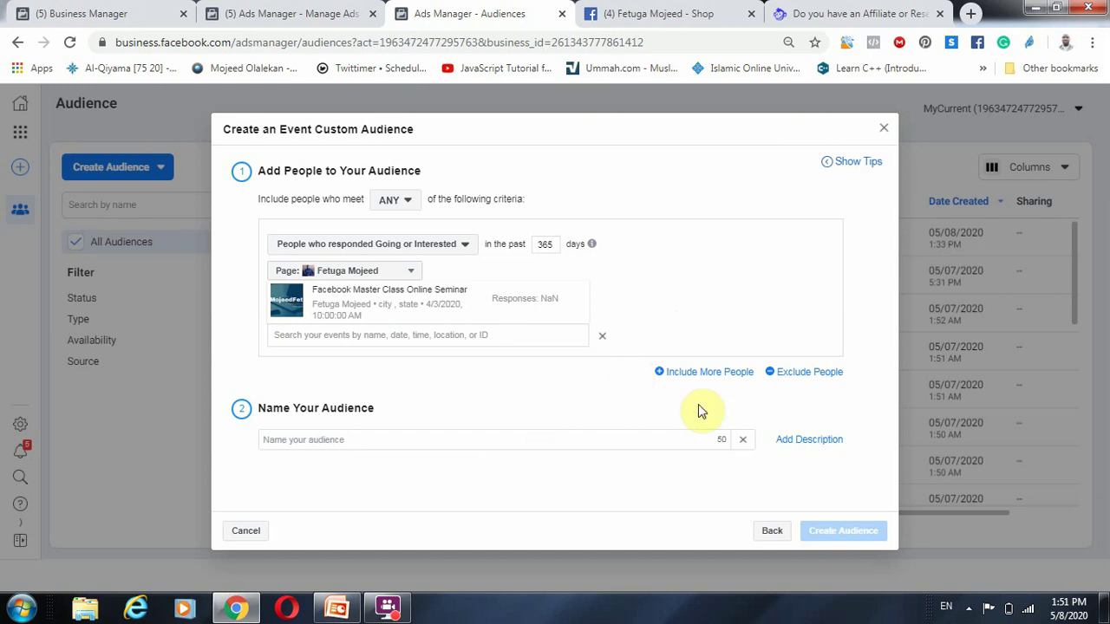
Step: Review the inclusion rule's response options and add an exclusion rule for people who have purchased tickets
click(796, 372)
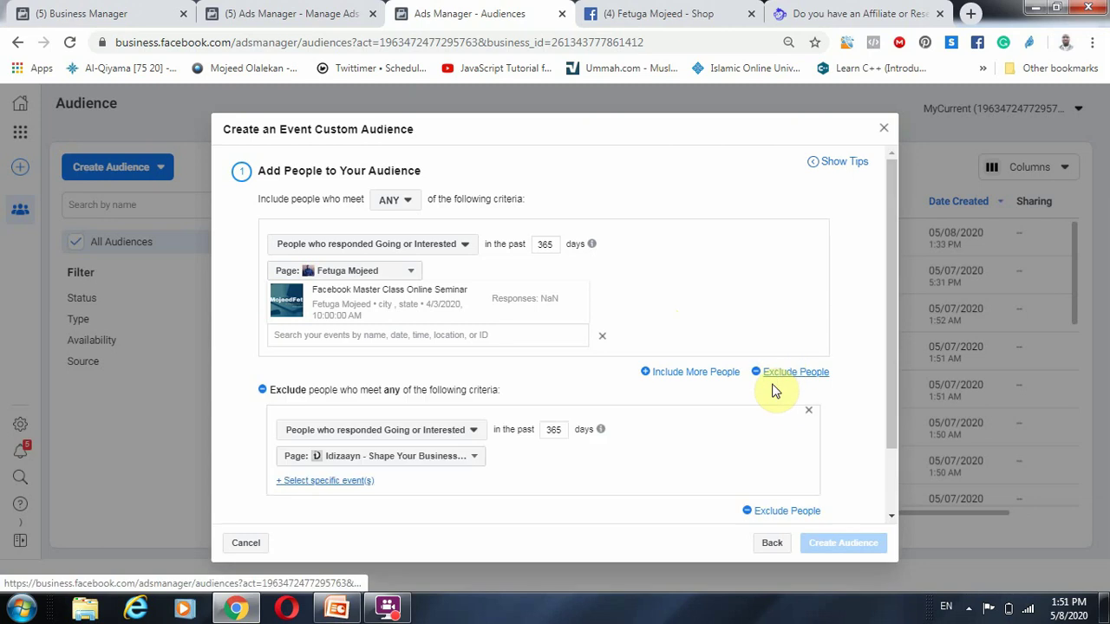
click(421, 458)
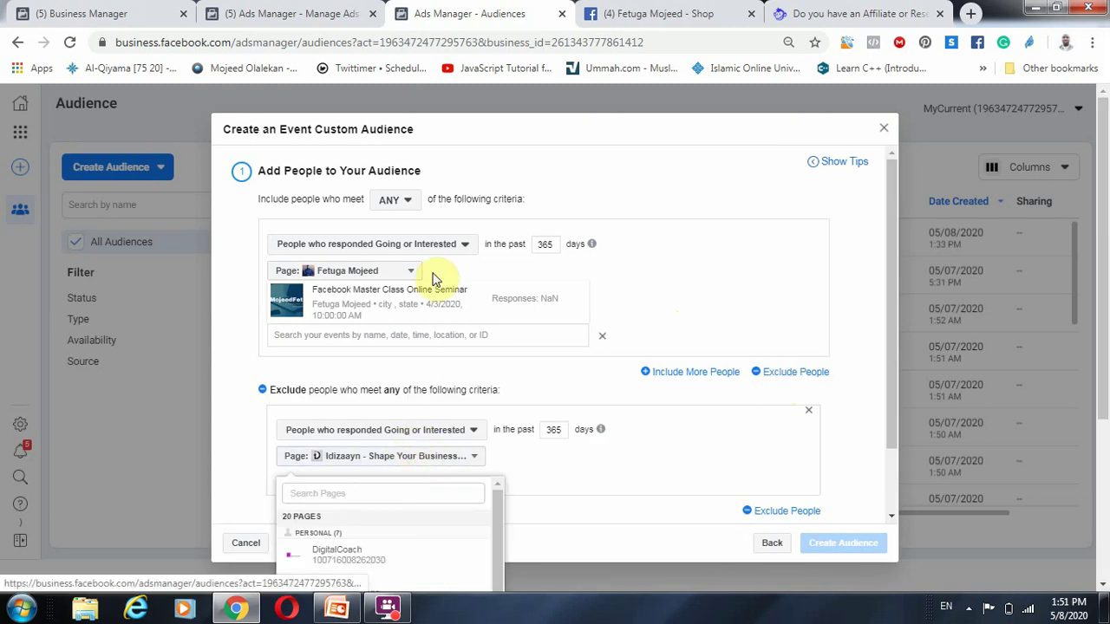
click(434, 245)
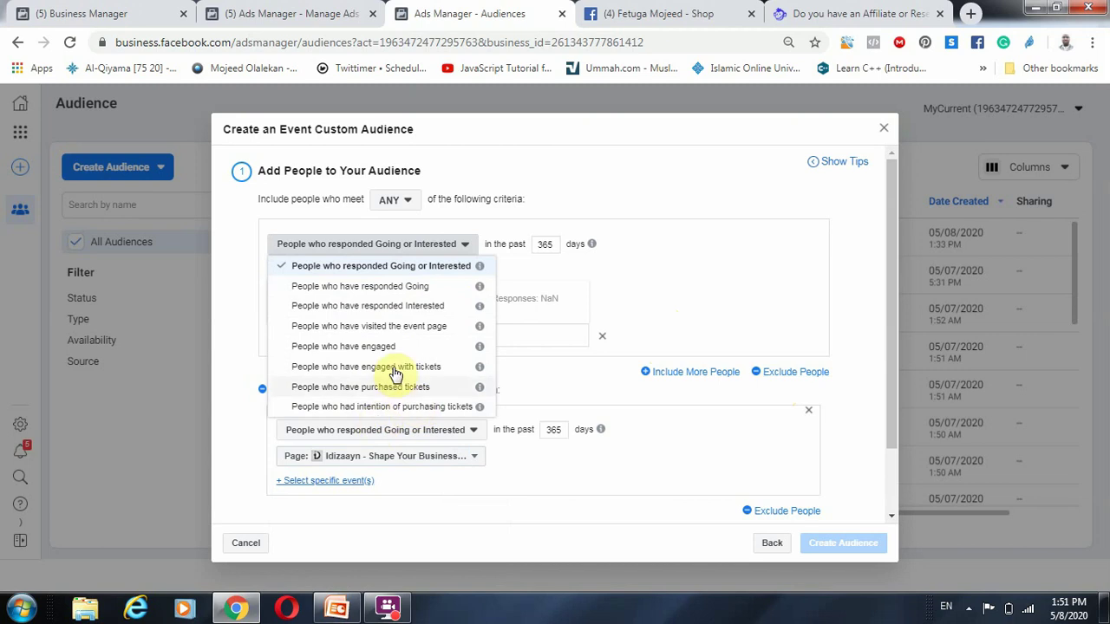
click(675, 300)
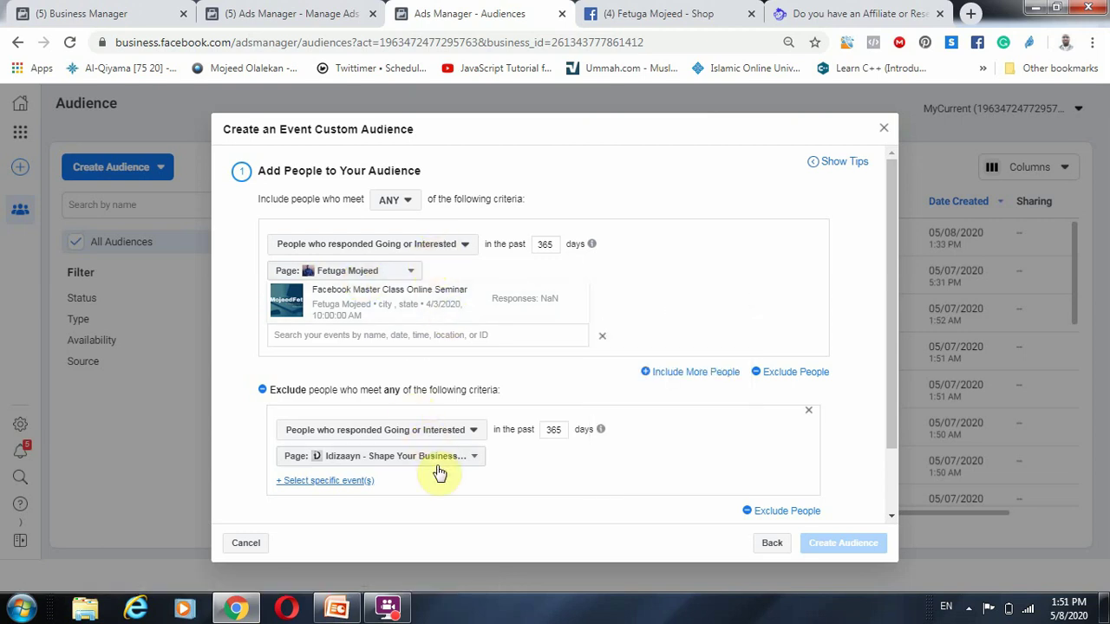
click(435, 429)
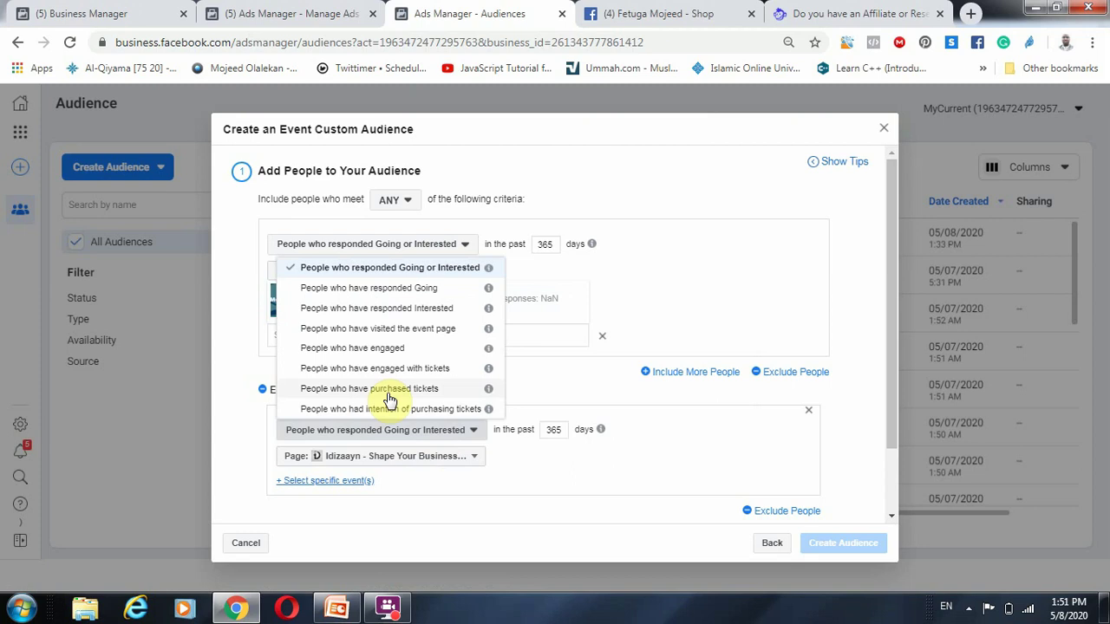
click(389, 395)
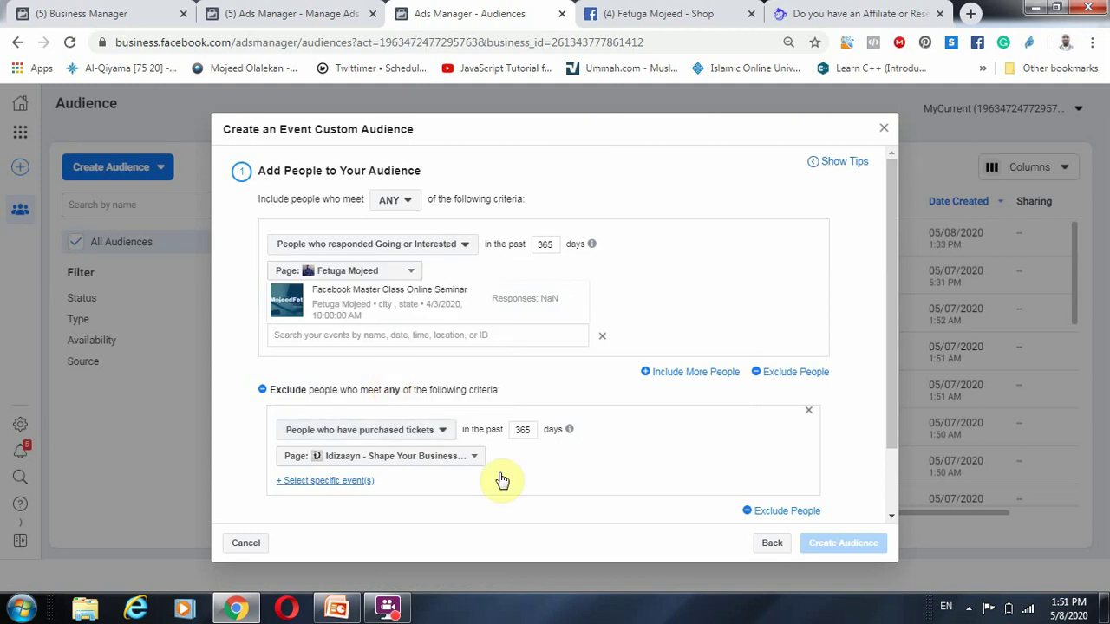
Step: Set the exclusion rule's source page to the one named after the owner
click(417, 459)
scroll(358, 536, down, 3)
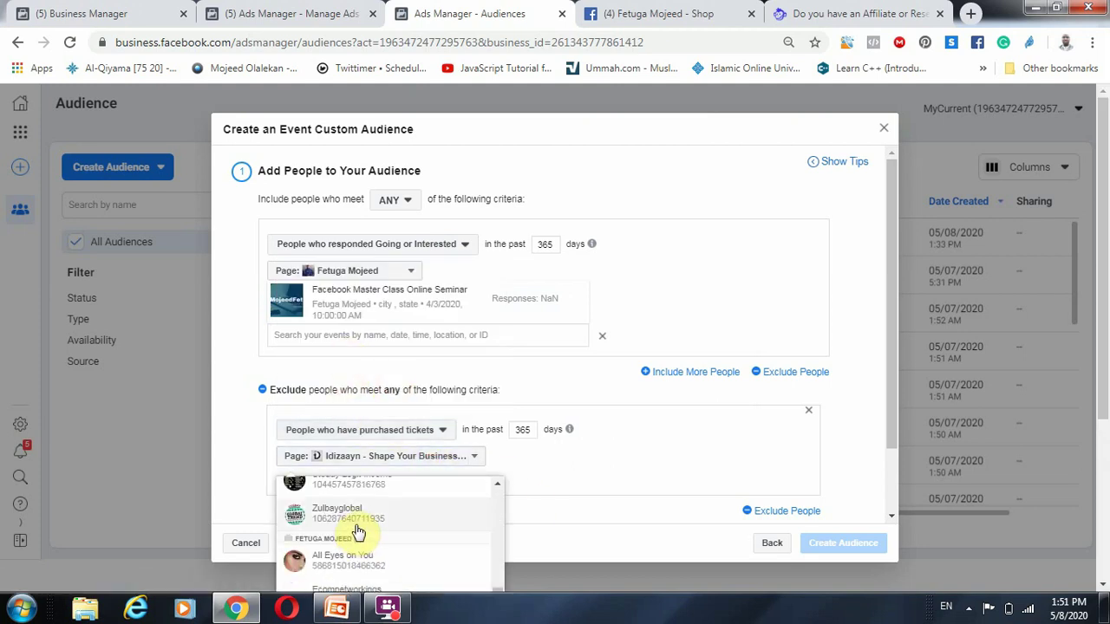
scroll(729, 454, down, 1)
scroll(373, 543, down, 4)
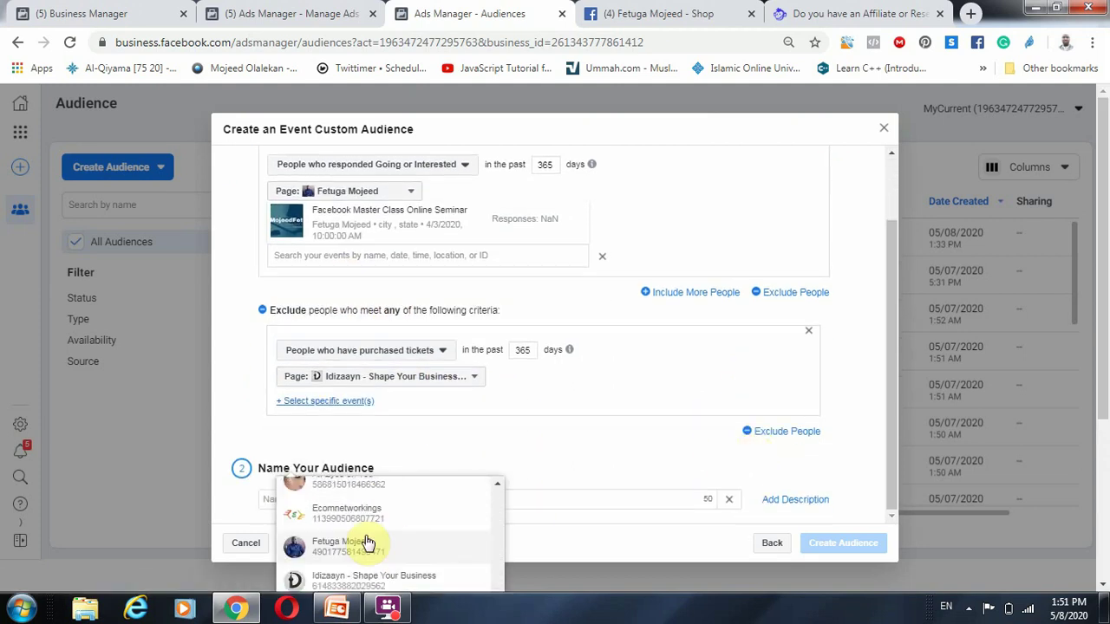
click(368, 543)
Step: Look for specific events of the source page to use in the exclusion rule
click(341, 401)
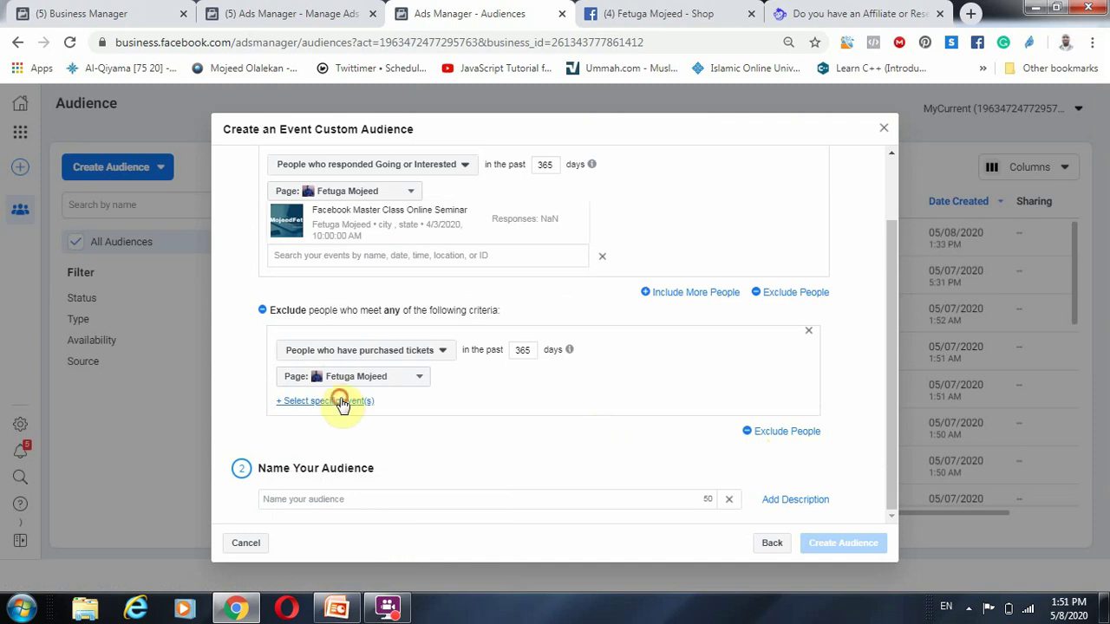
click(409, 400)
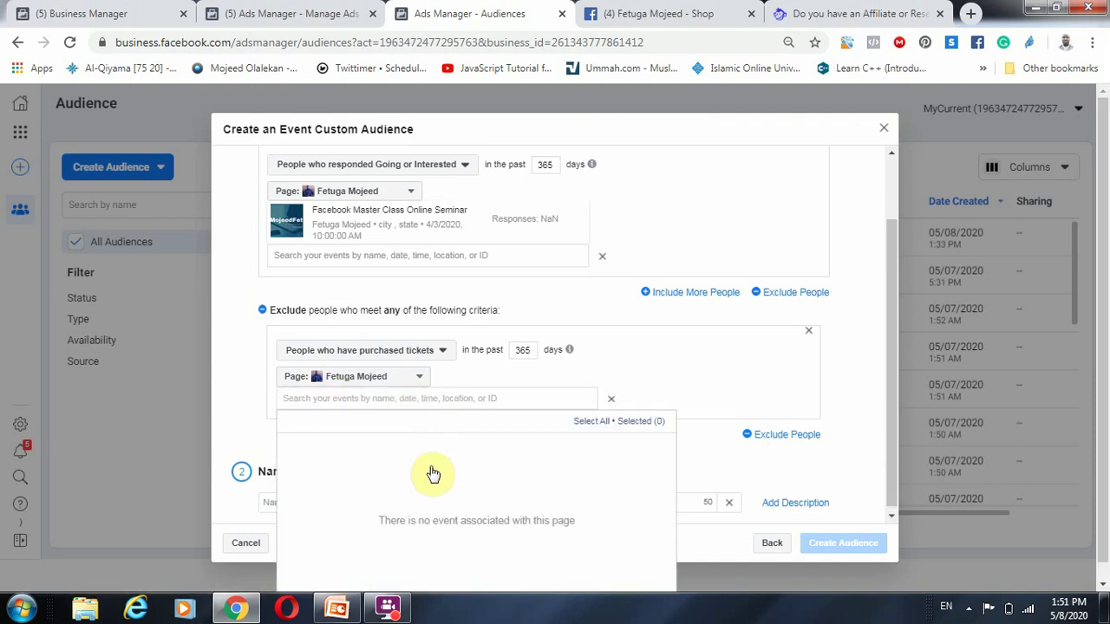
click(409, 379)
click(409, 382)
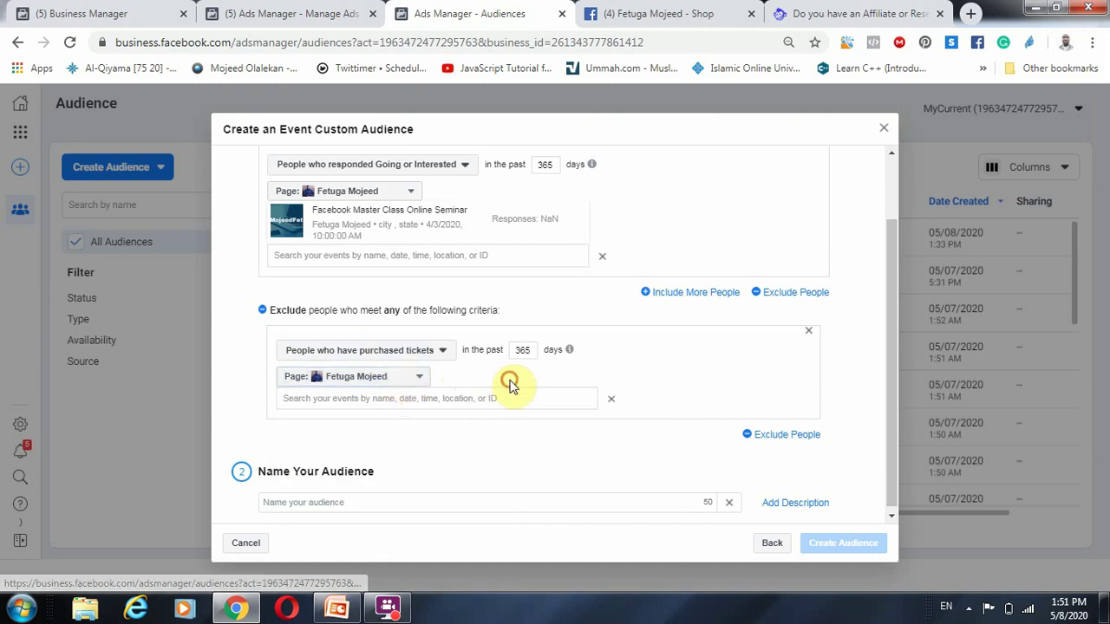
click(465, 399)
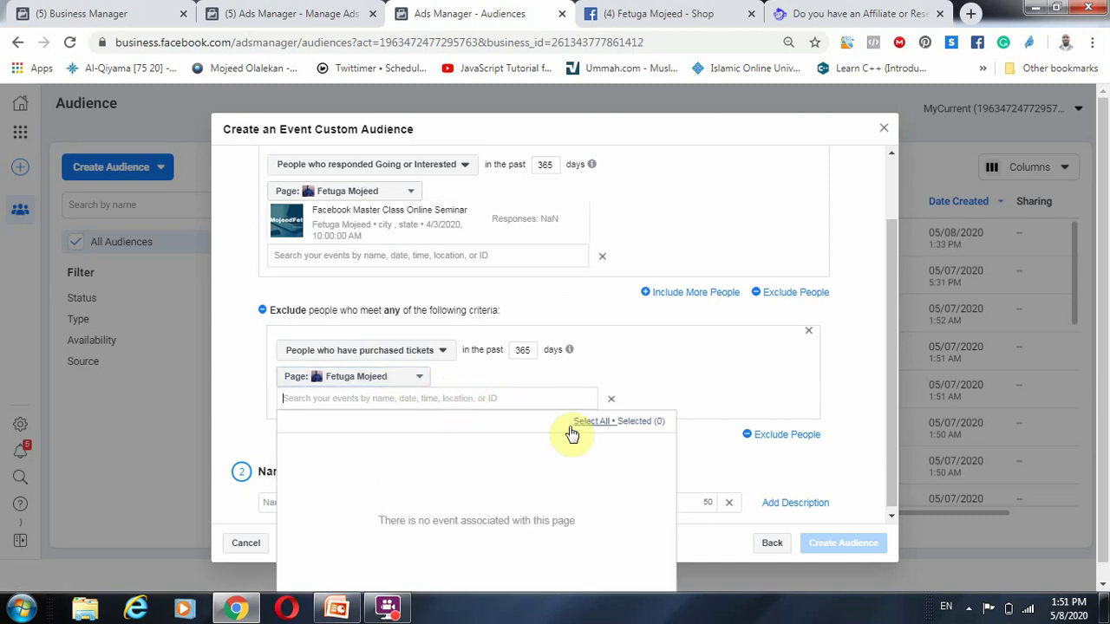
click(627, 369)
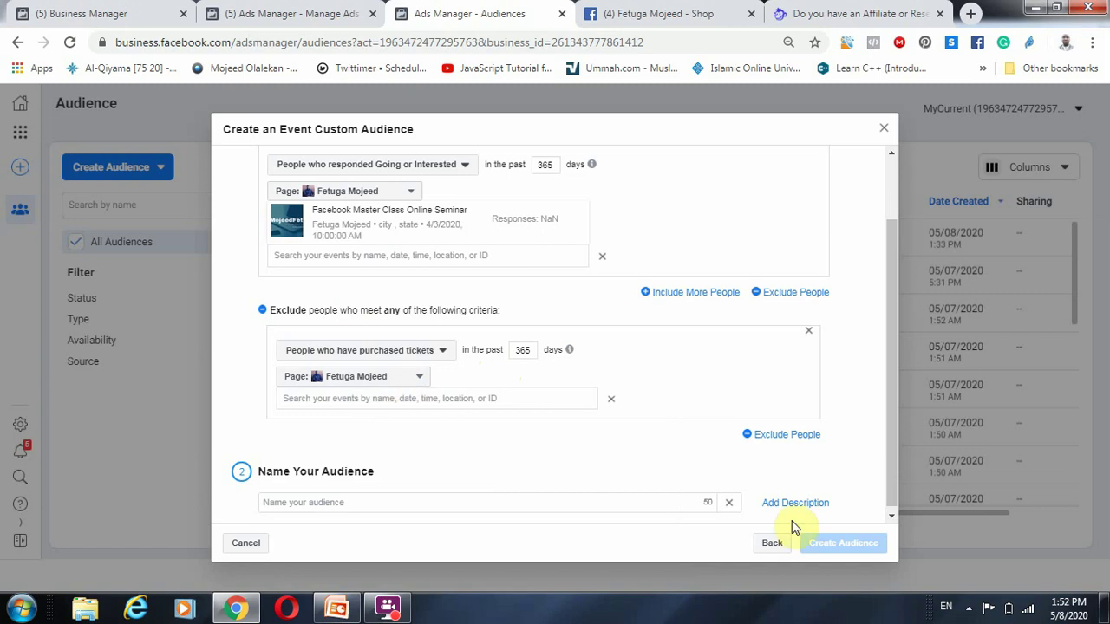
Step: Name the event audience "audbu" and return to the audience source selection without creating it
click(652, 502)
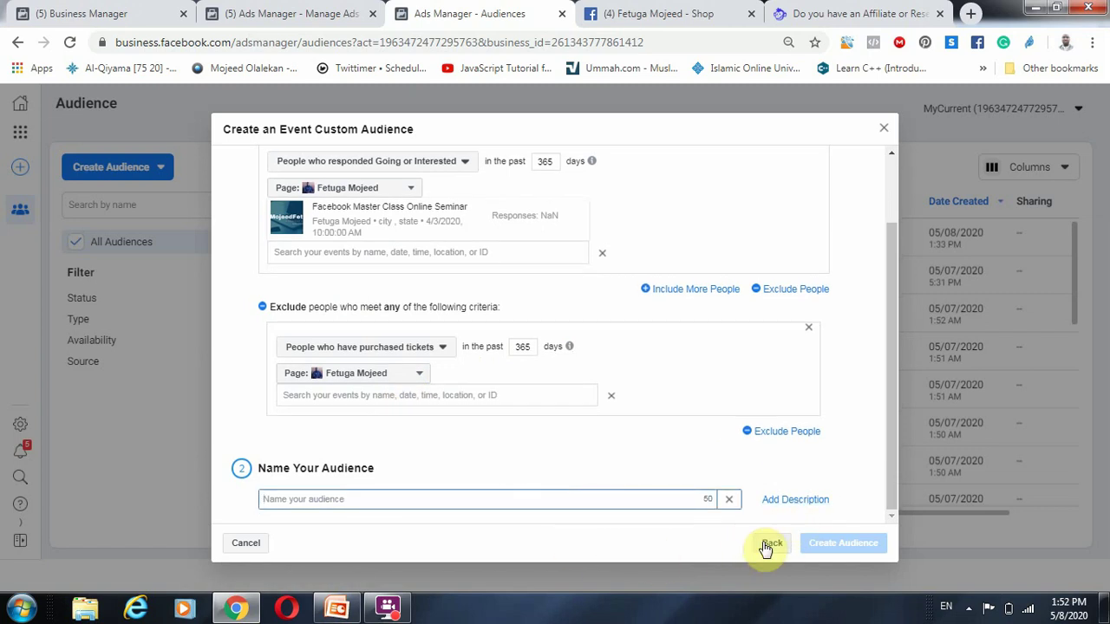
click(571, 498)
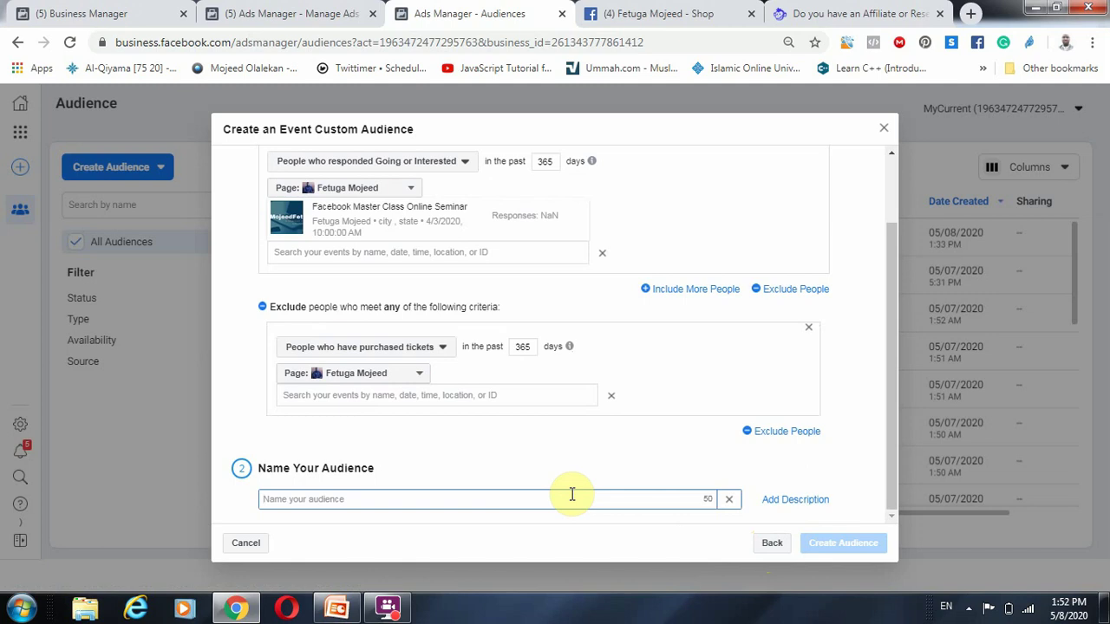
text(audbu)
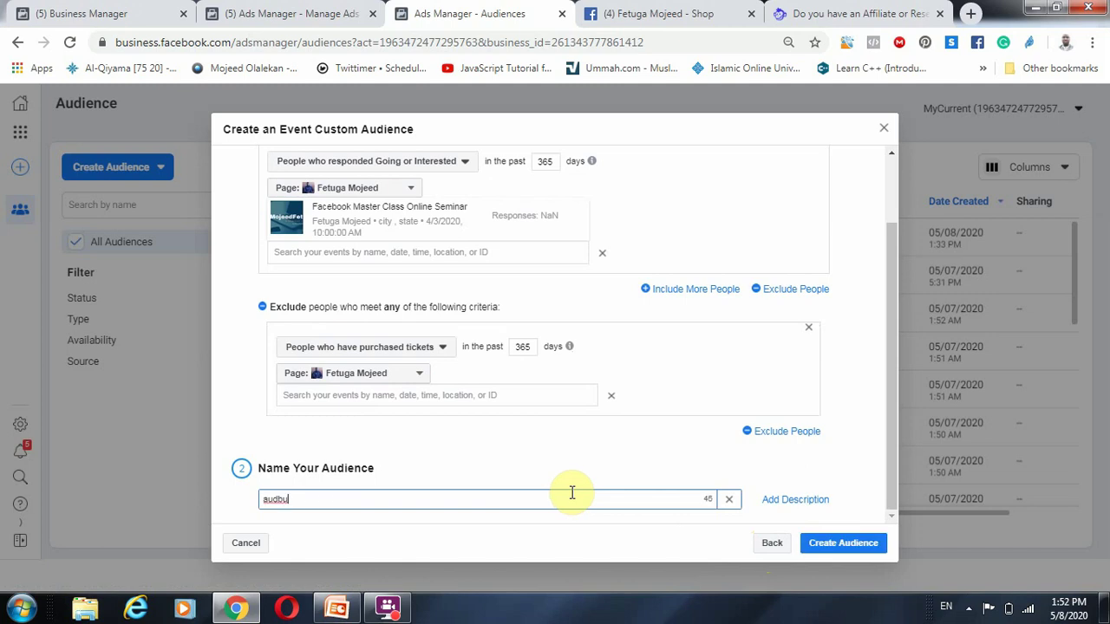
click(754, 542)
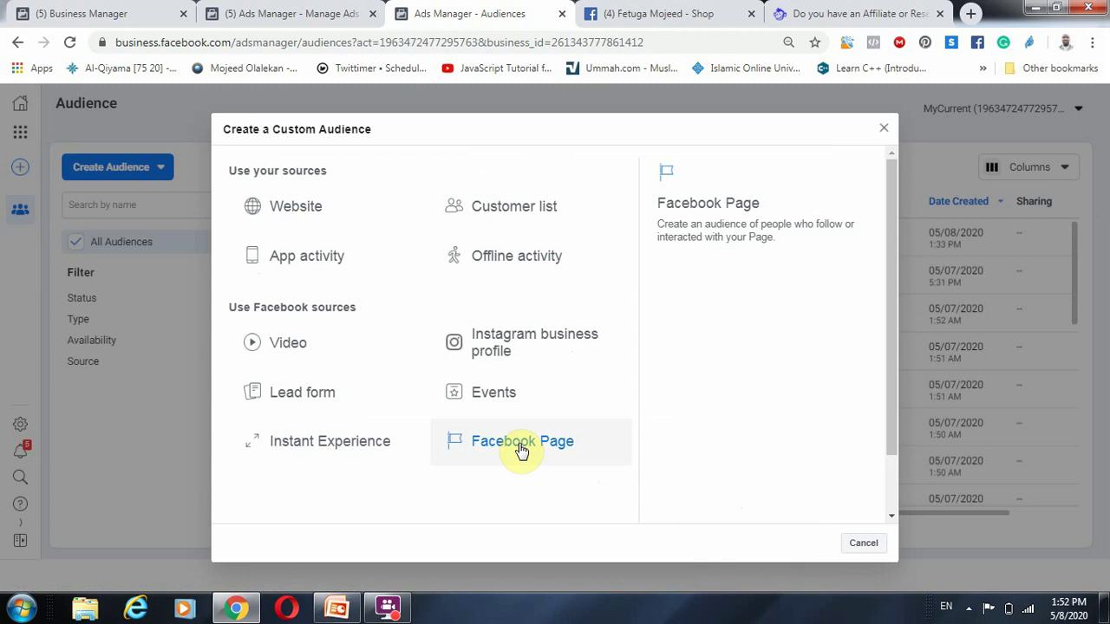
Step: Start a Facebook Page custom audience and review the engagement options for its inclusion rule, checking the business page's shop in between
click(522, 446)
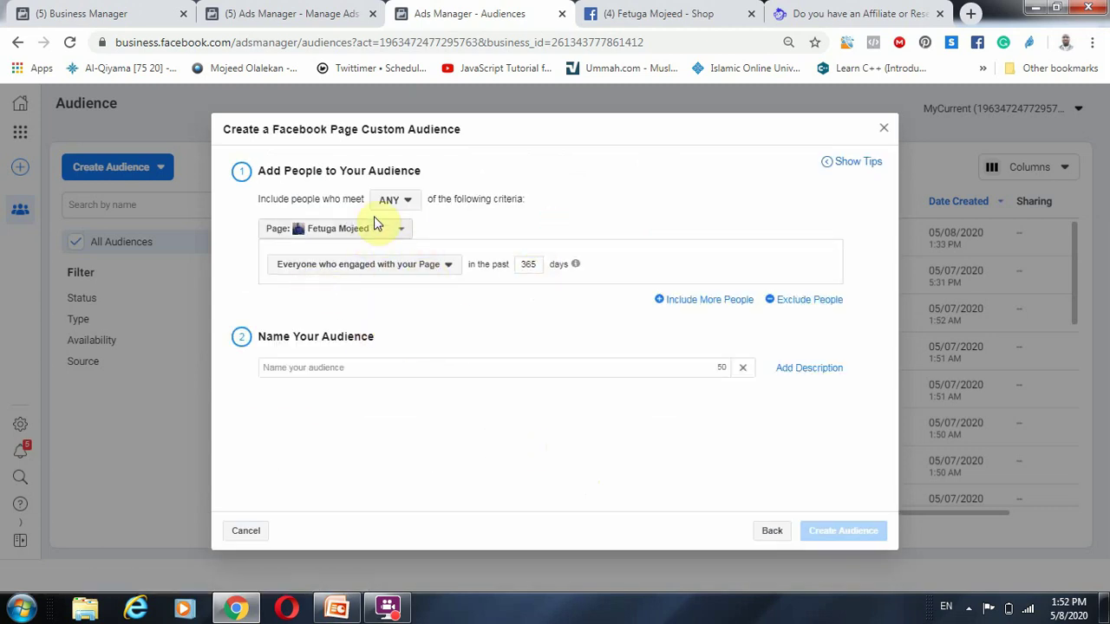
click(362, 268)
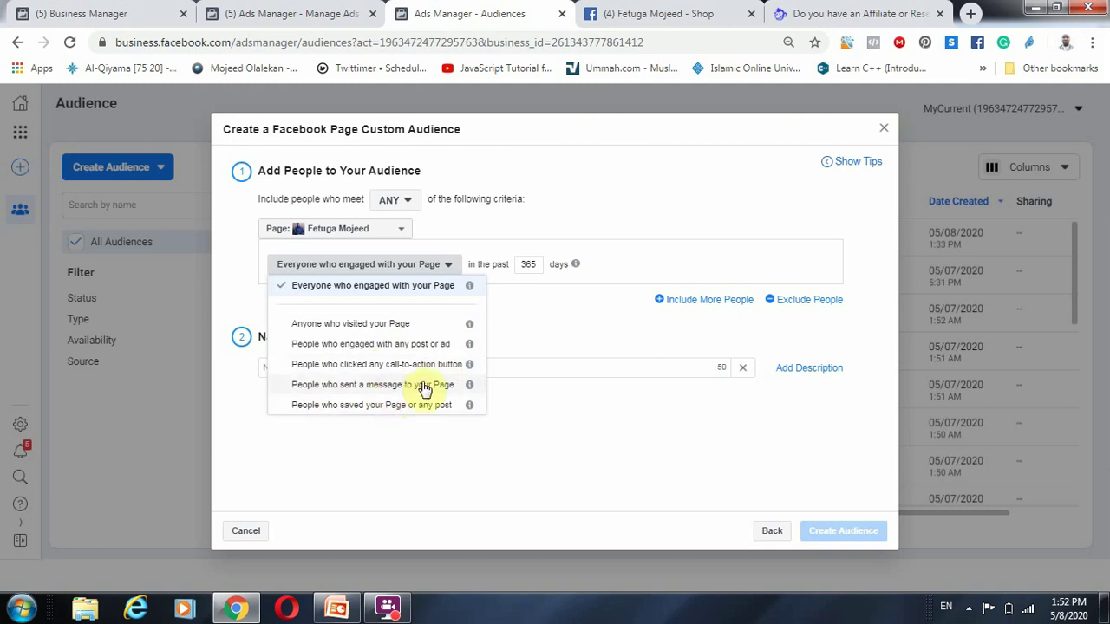
click(704, 7)
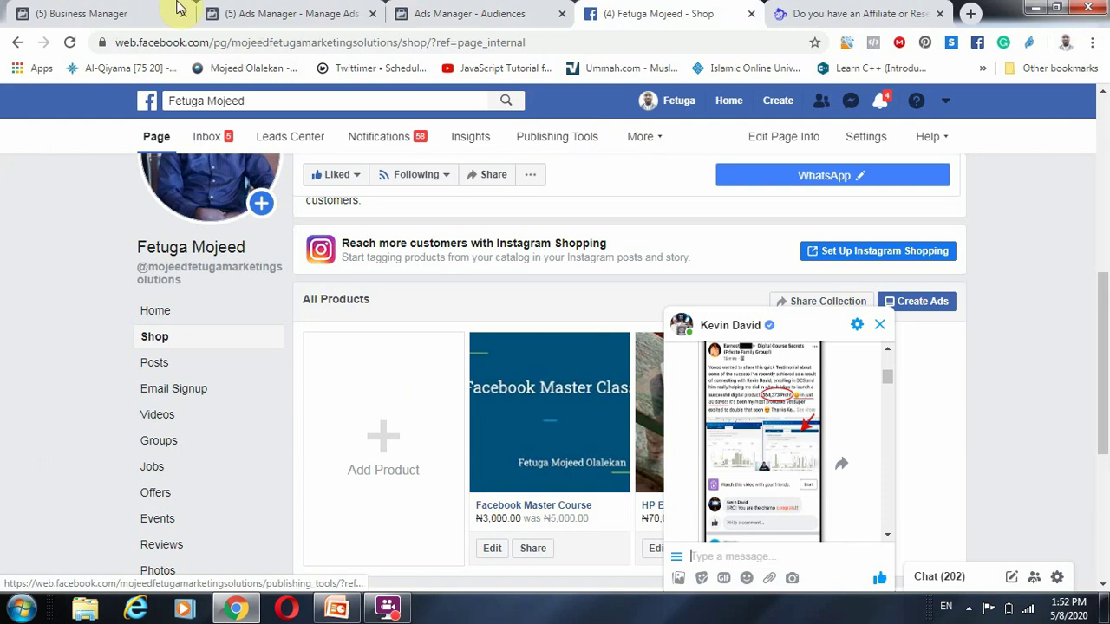
click(457, 19)
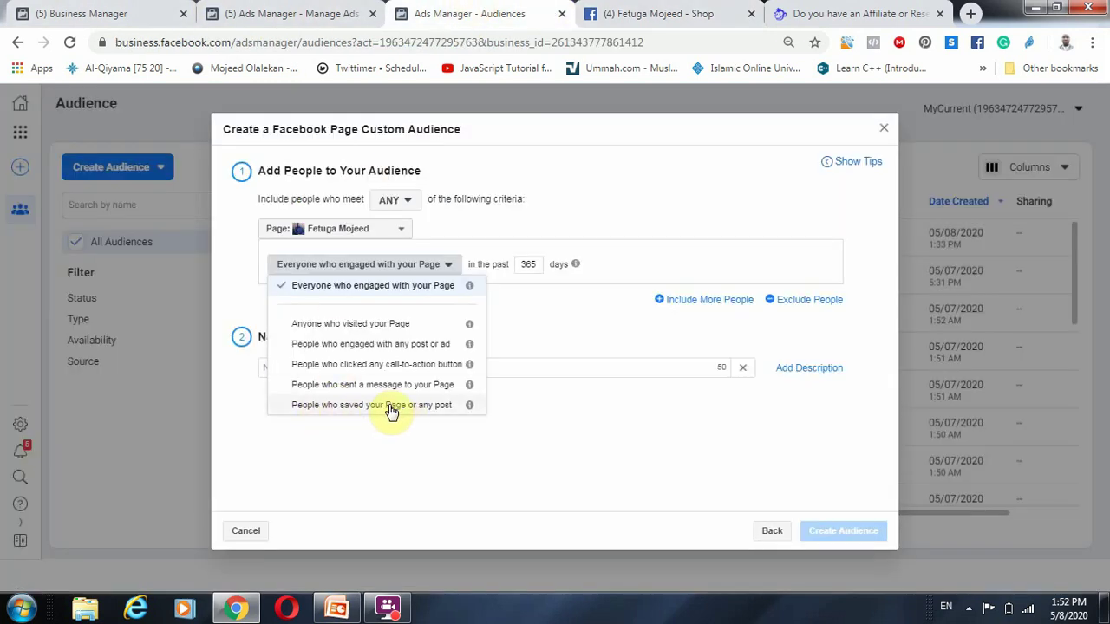
click(528, 317)
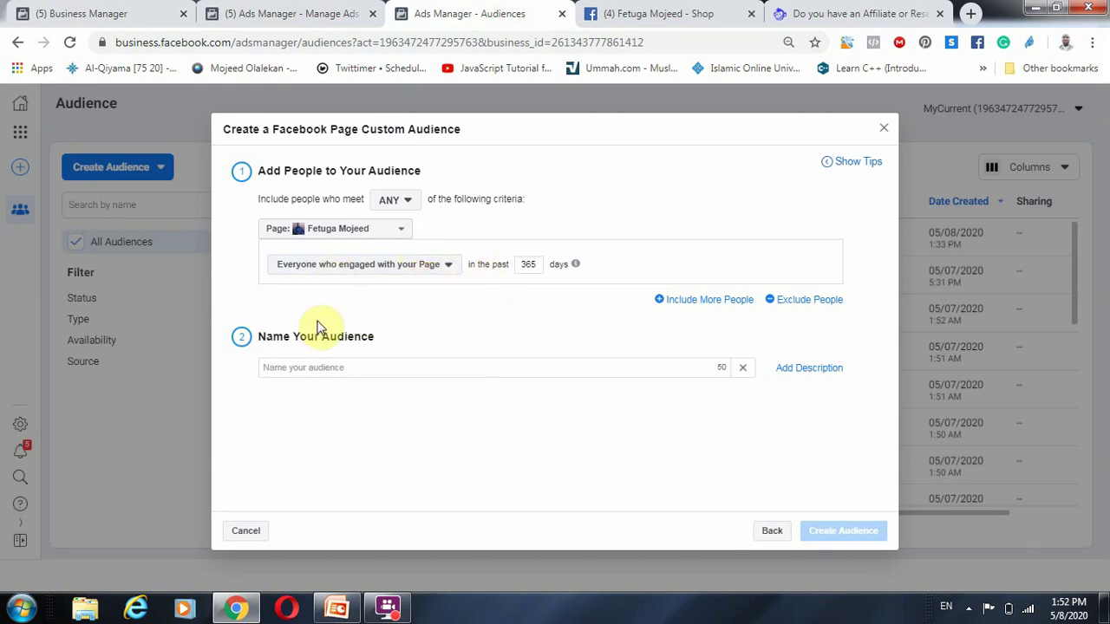
Step: Add an exclusion rule to the Facebook Page audience, and leave custom audience creation without saving
click(811, 299)
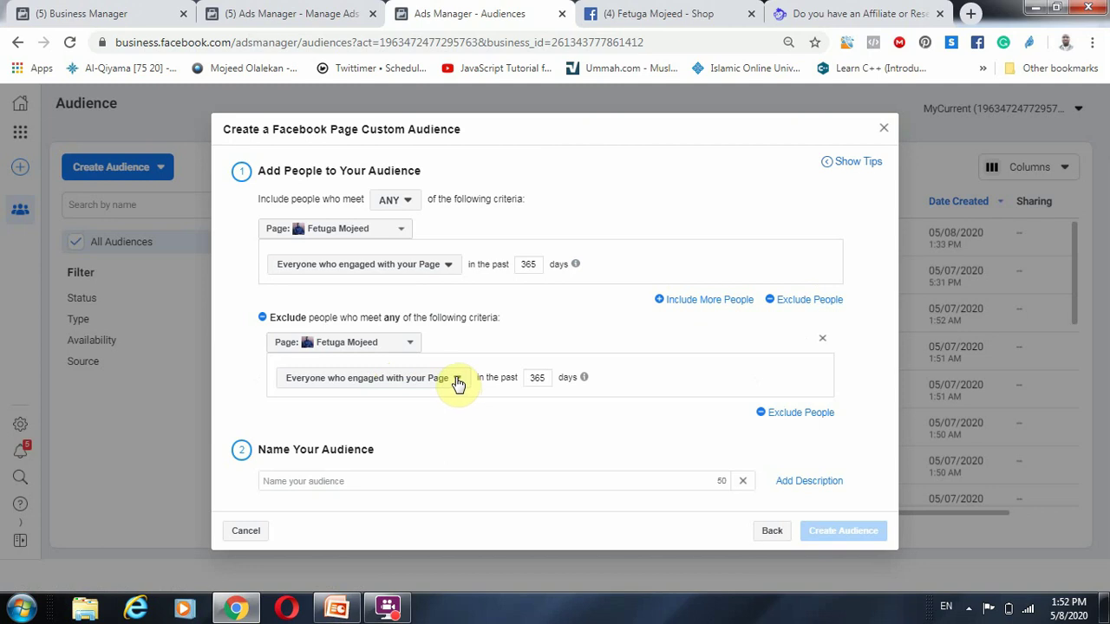
click(390, 481)
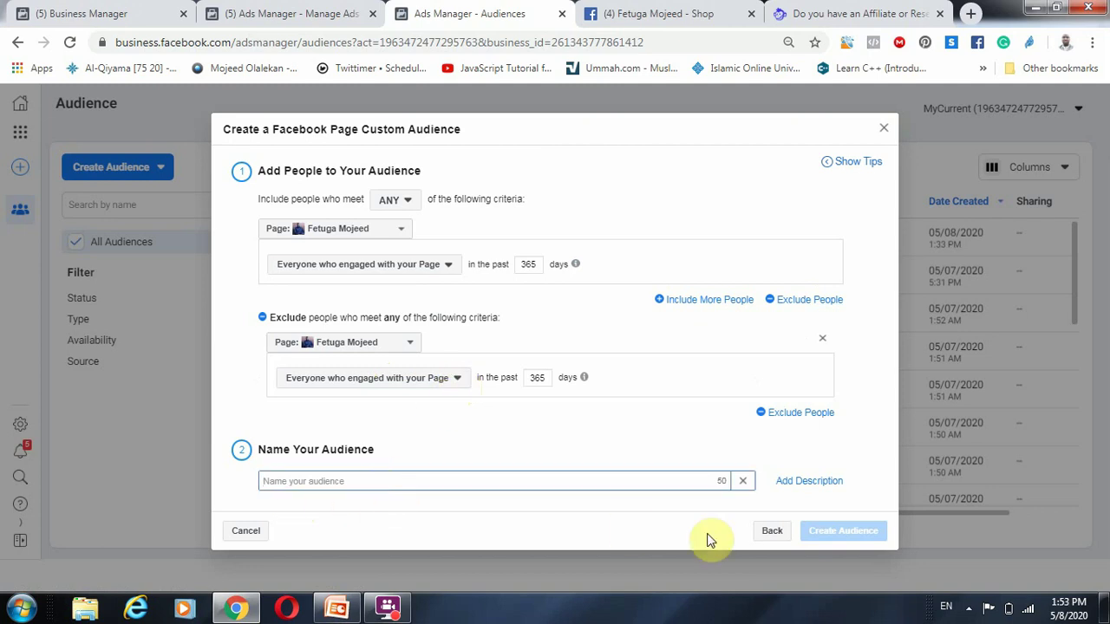
click(769, 533)
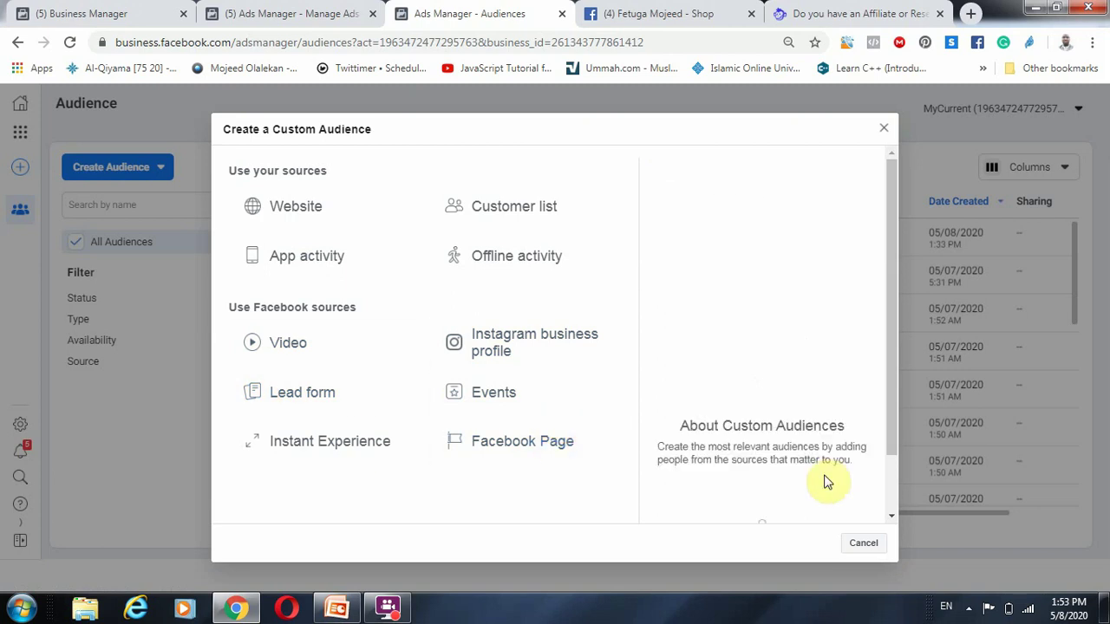
click(862, 542)
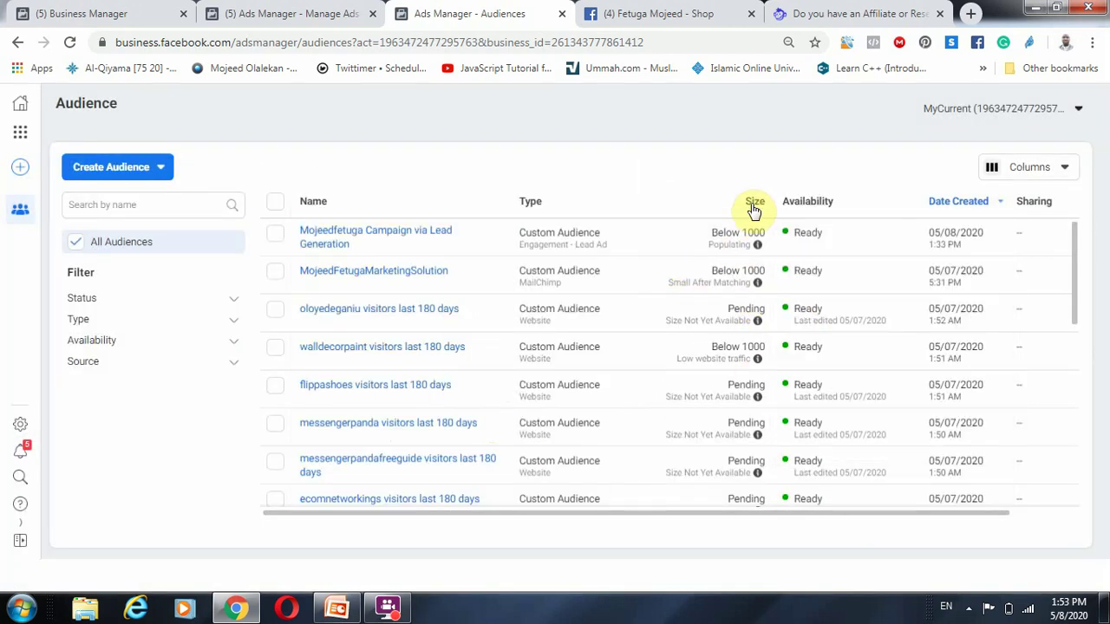
Step: Check the size status of the listed audiences, and review the marketing objectives in the ad campaign setup
mouse_move(759, 381)
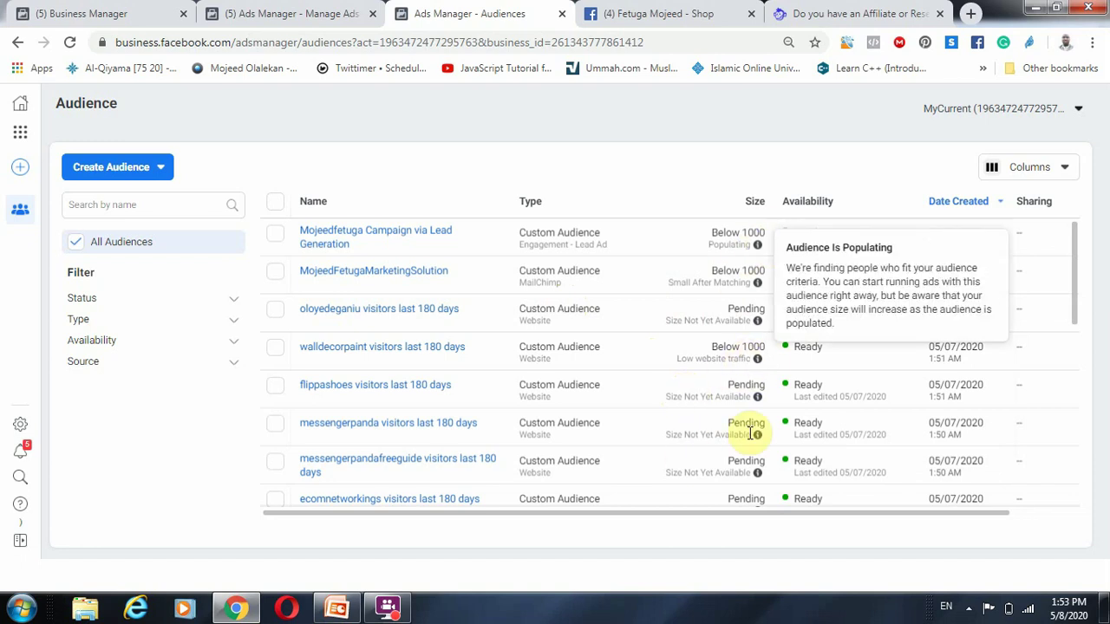
click(240, 9)
click(102, 13)
click(294, 9)
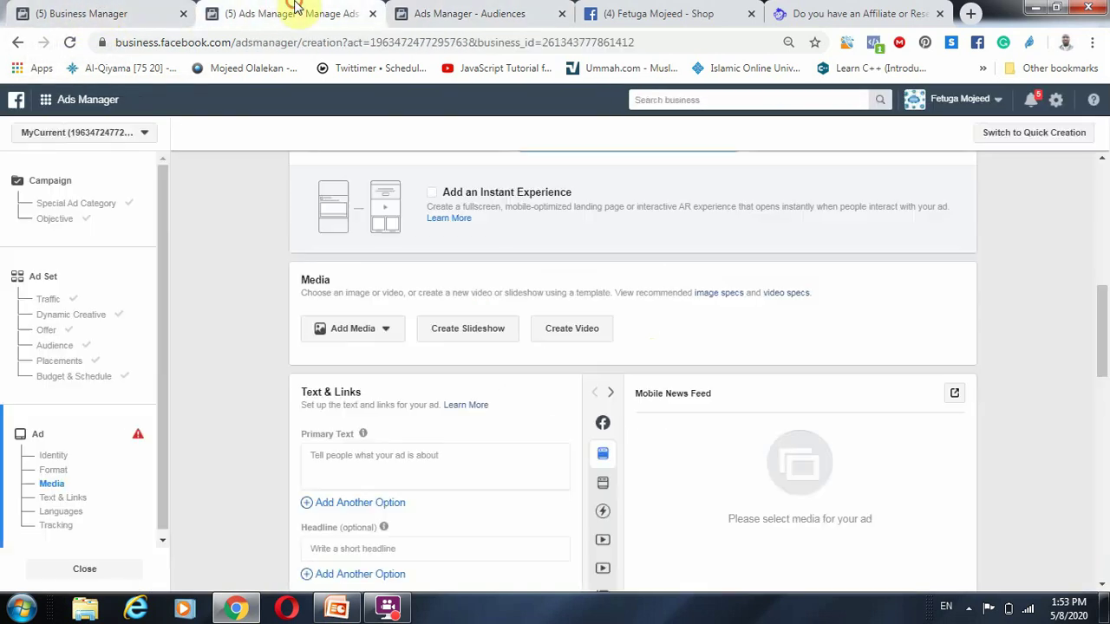
click(82, 203)
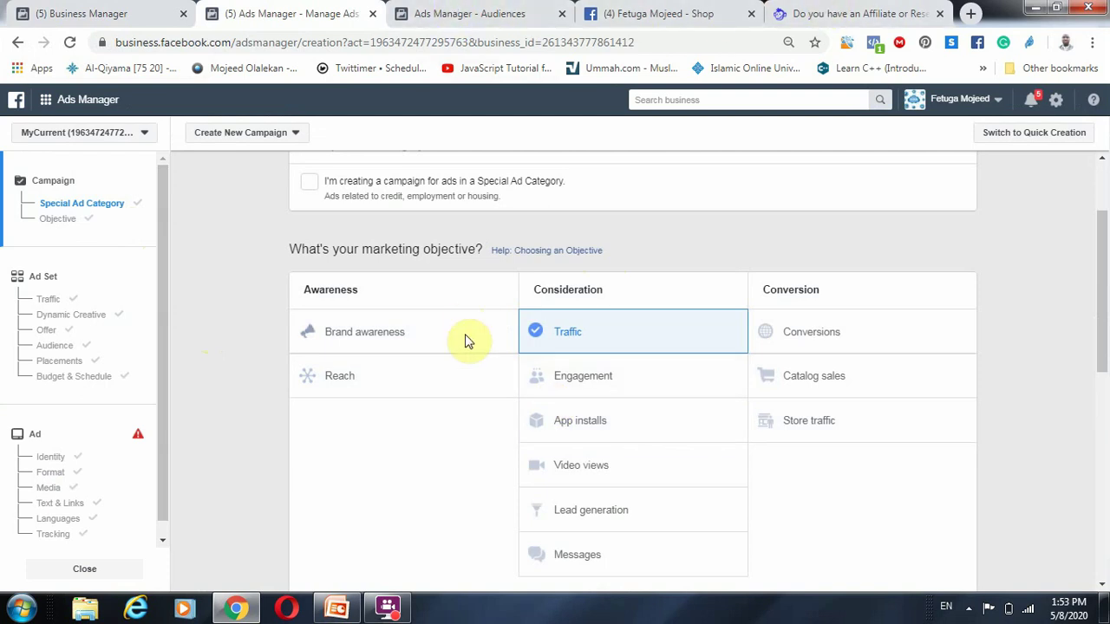
scroll(520, 417, down, 2)
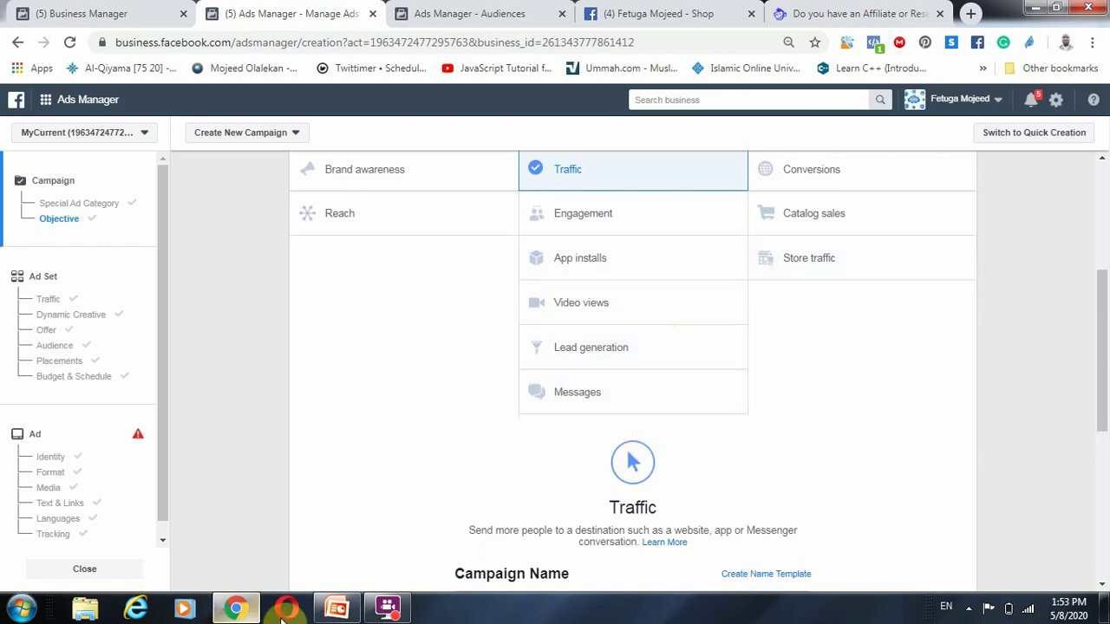
Step: Switch to PowerPoint and review the "Facebook Master Class" title slide and the "Facebook Pixel" audiences slide
click(337, 608)
scroll(818, 441, down, 6)
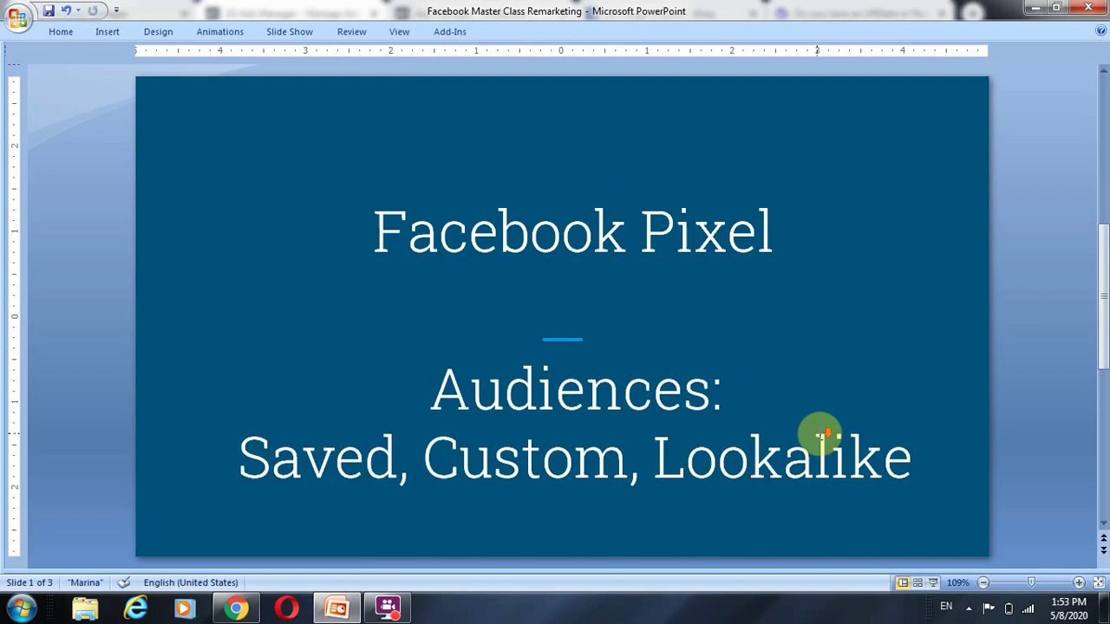
scroll(819, 433, up, 3)
scroll(819, 434, down, 3)
scroll(819, 434, up, 3)
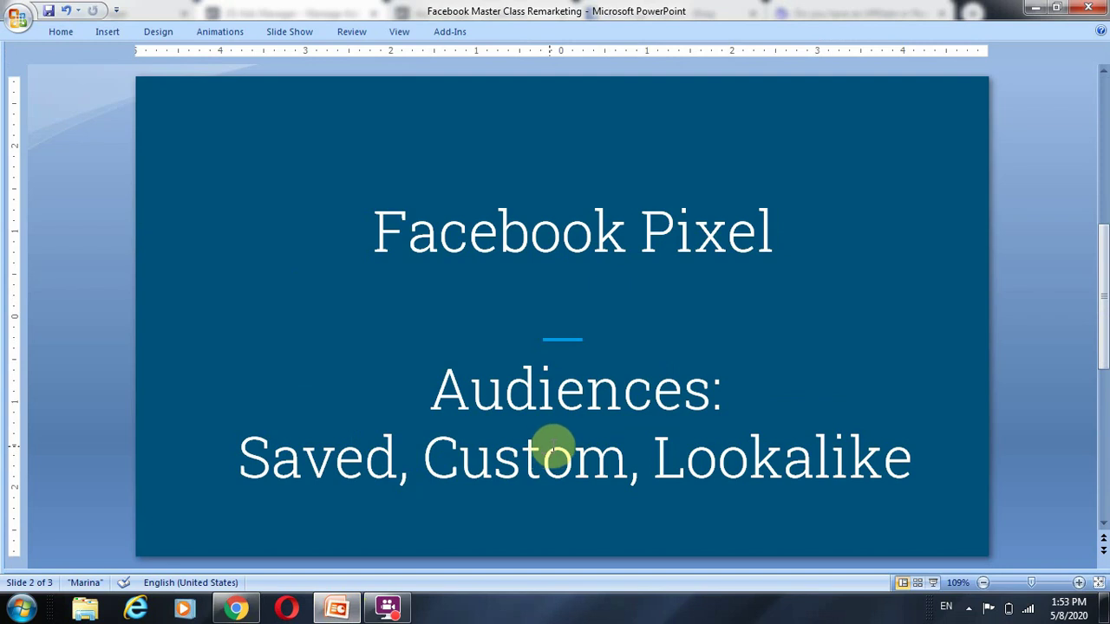
scroll(560, 438, up, 3)
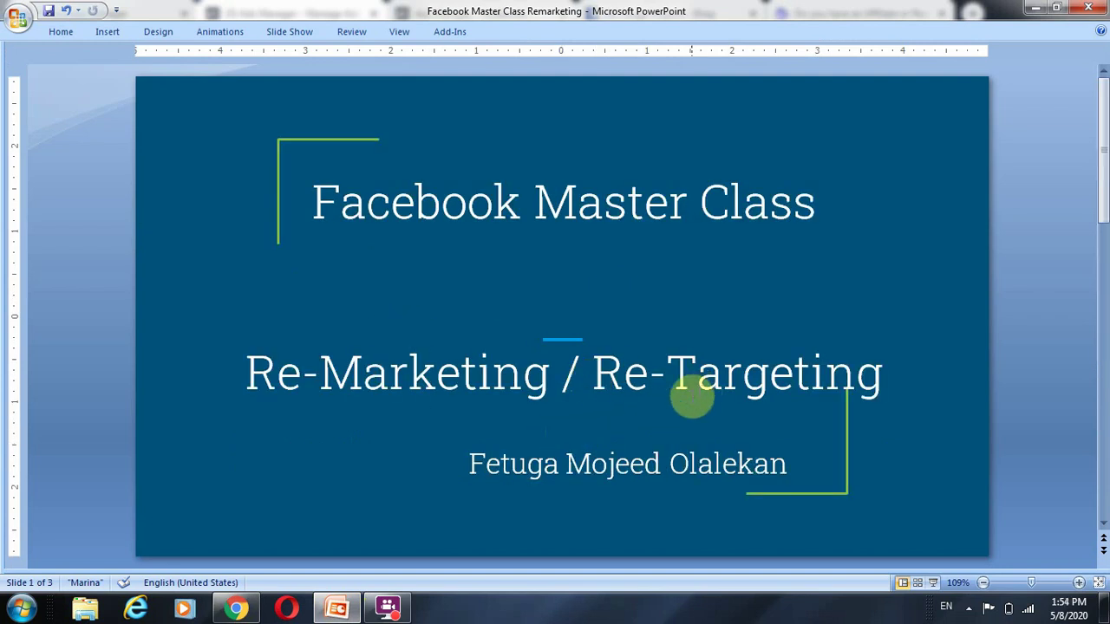
scroll(649, 402, down, 3)
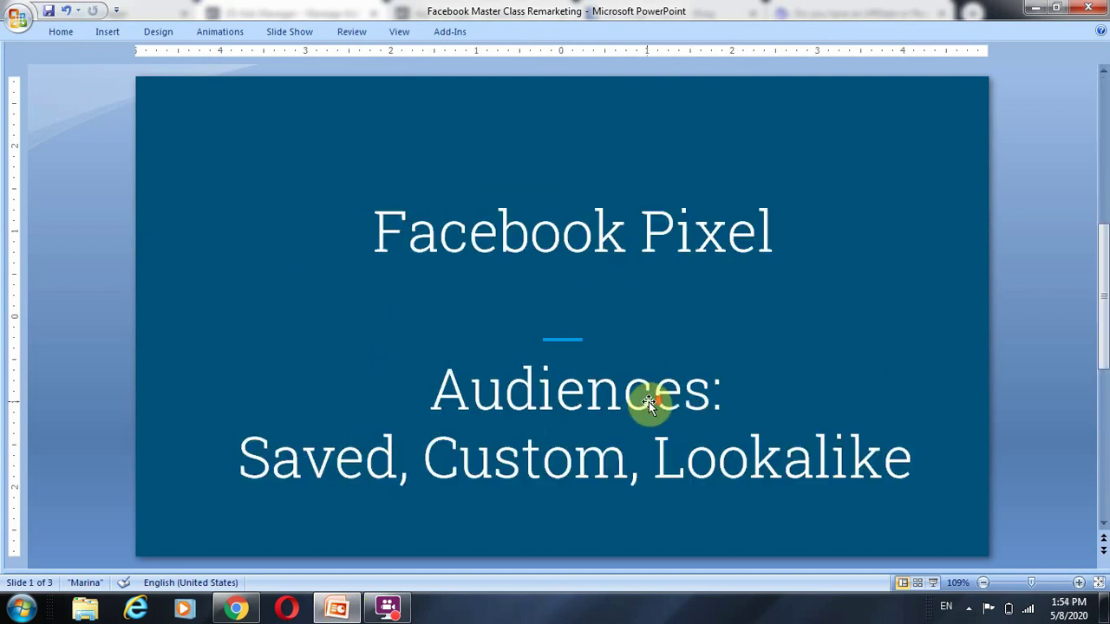
click(392, 612)
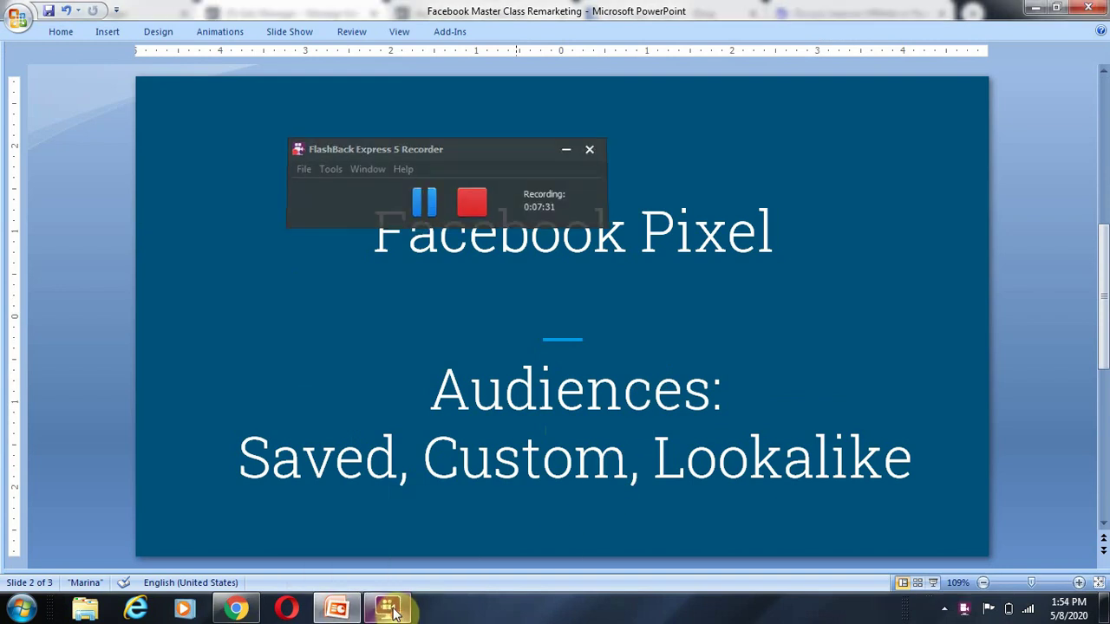
Step: Switch to Chrome and review the marketing objectives in the ad campaign setup
click(392, 612)
click(236, 610)
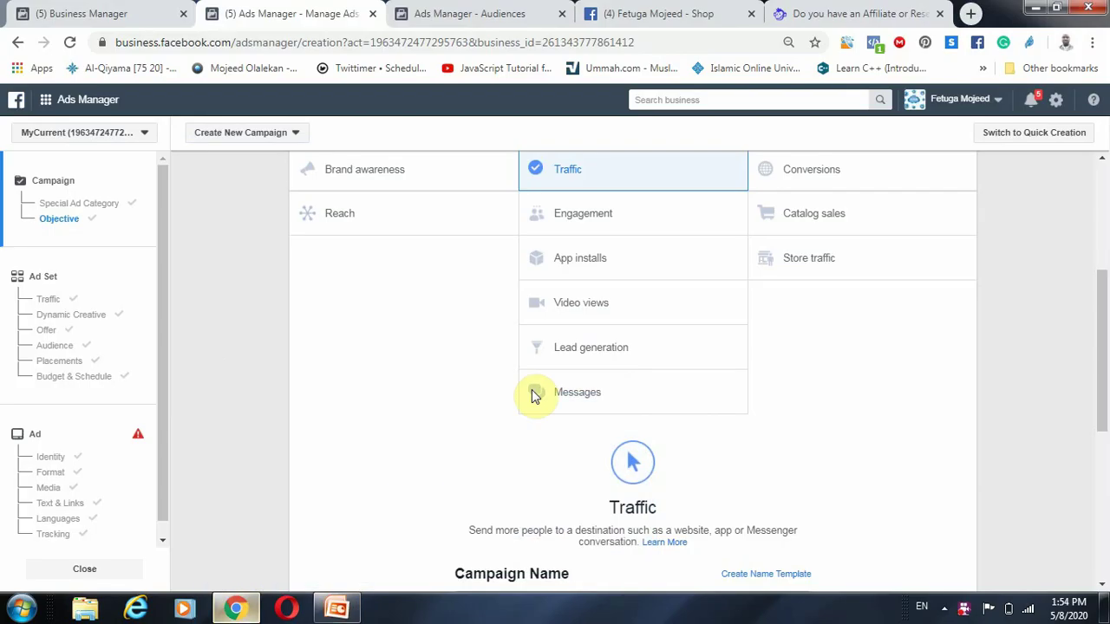
scroll(602, 387, up, 2)
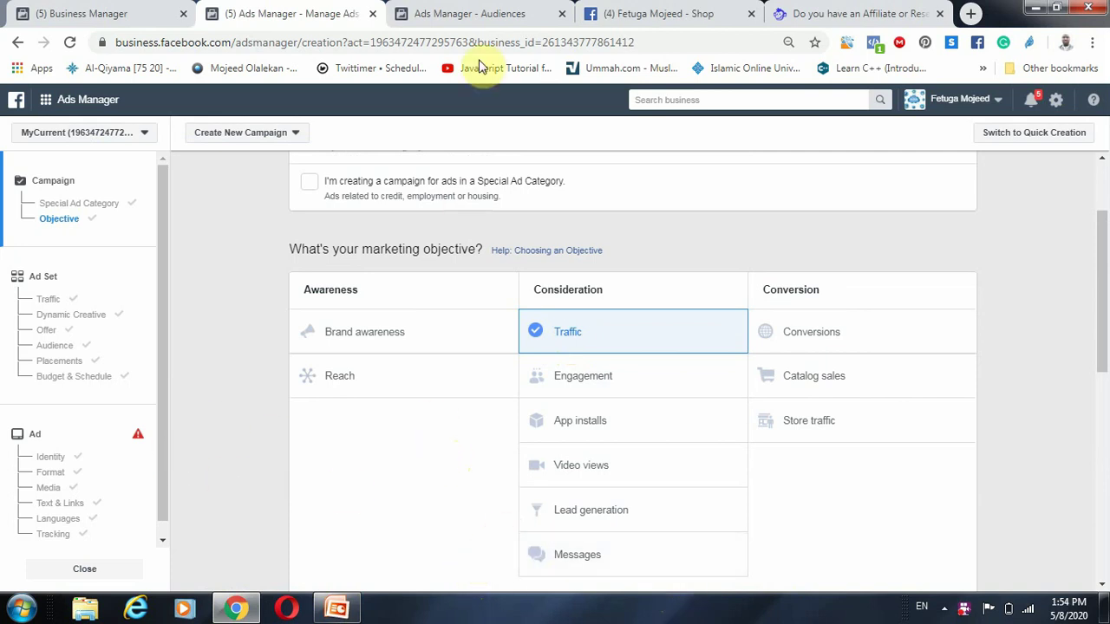
Step: In the audiences list, review the audience types available for creation and the lookalike option for the lead generation audience
click(508, 11)
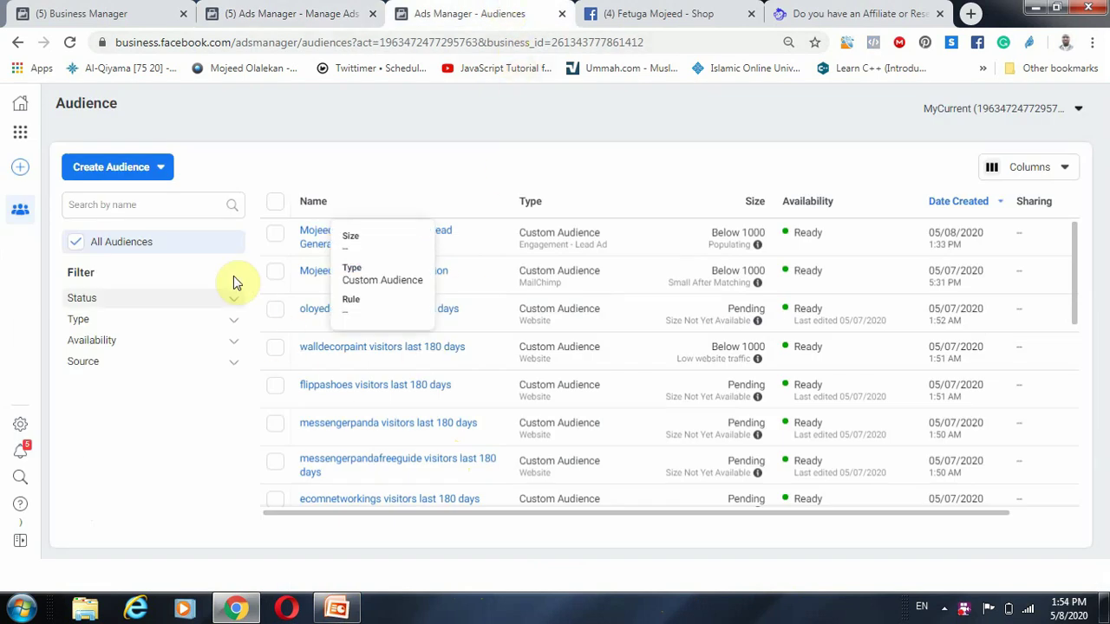
click(158, 168)
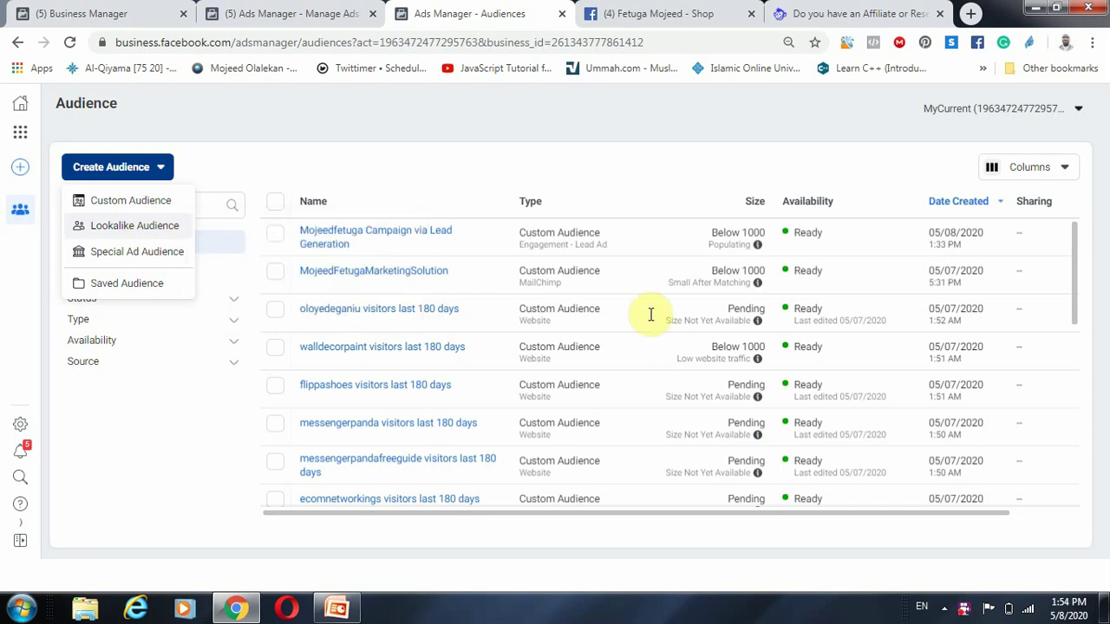
click(274, 233)
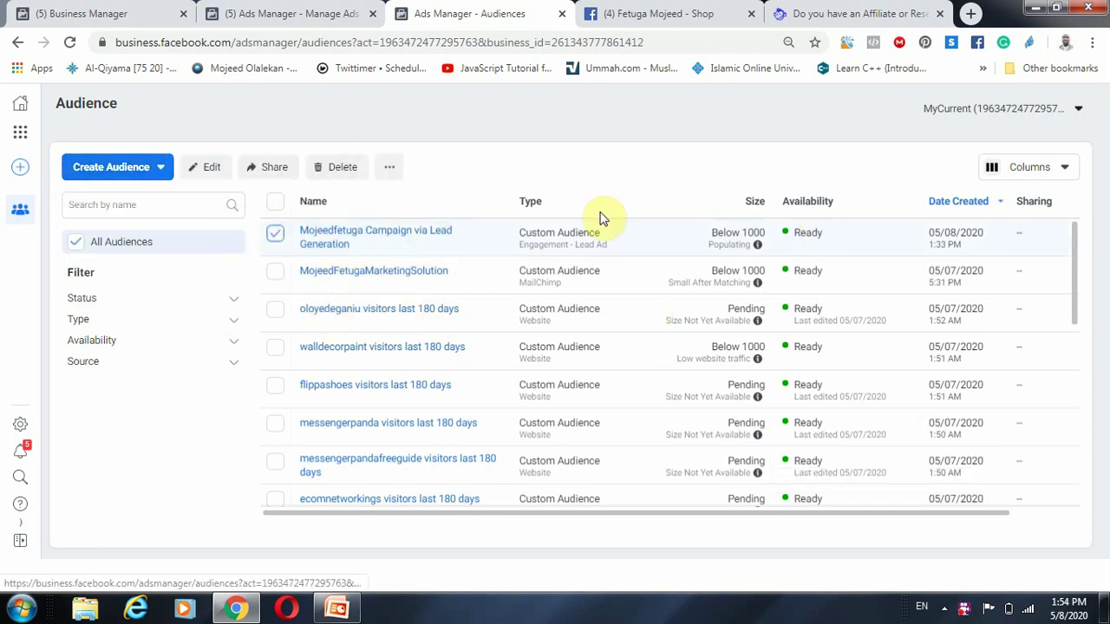
click(391, 169)
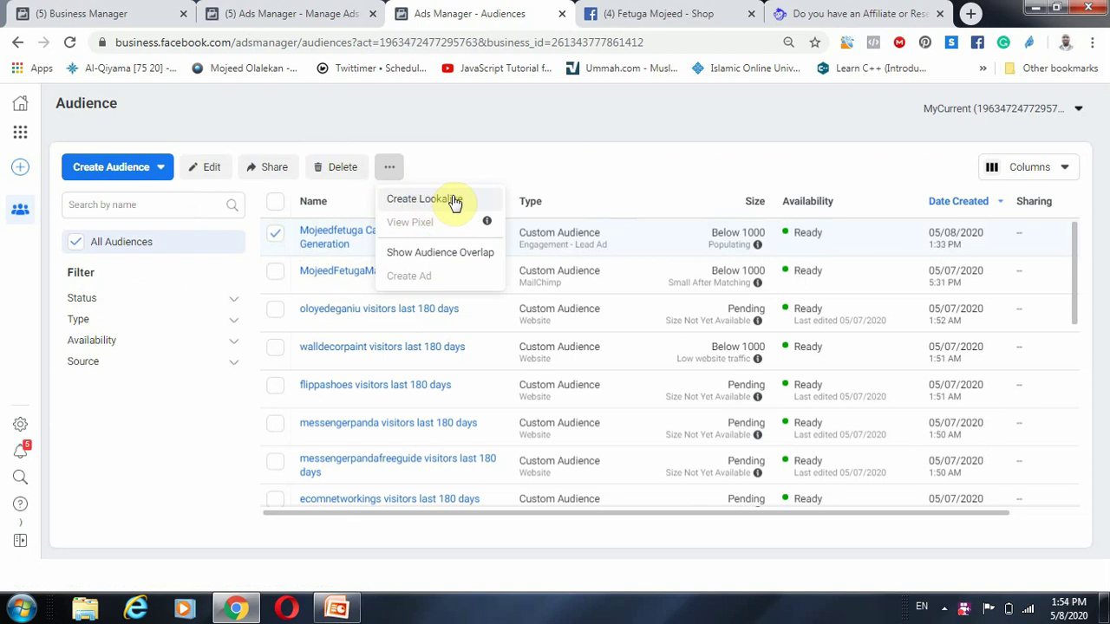
click(610, 167)
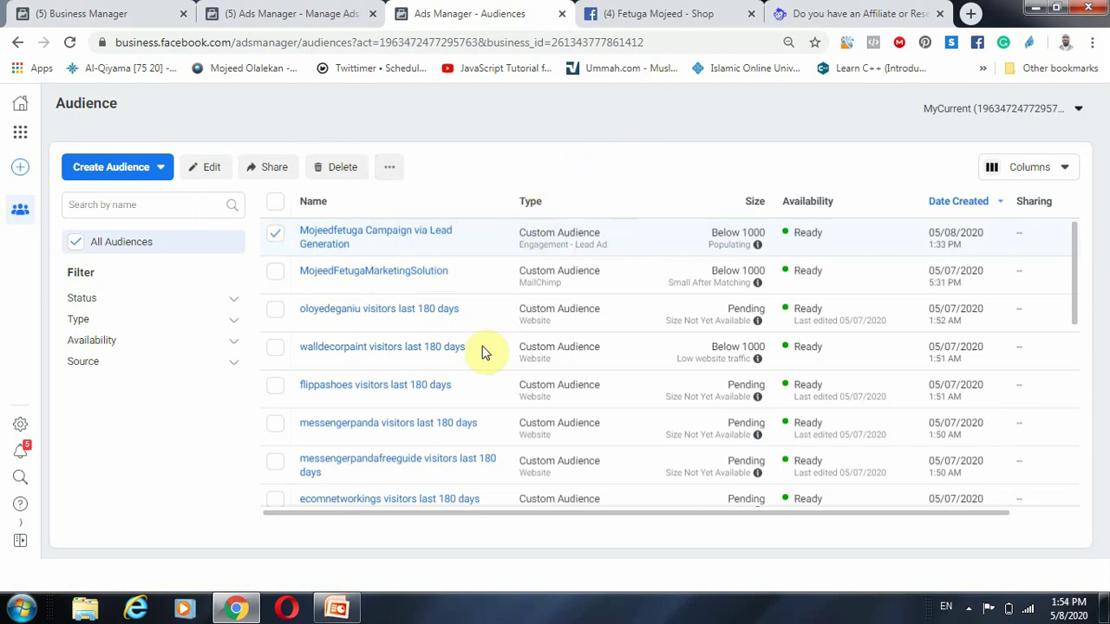
click(278, 235)
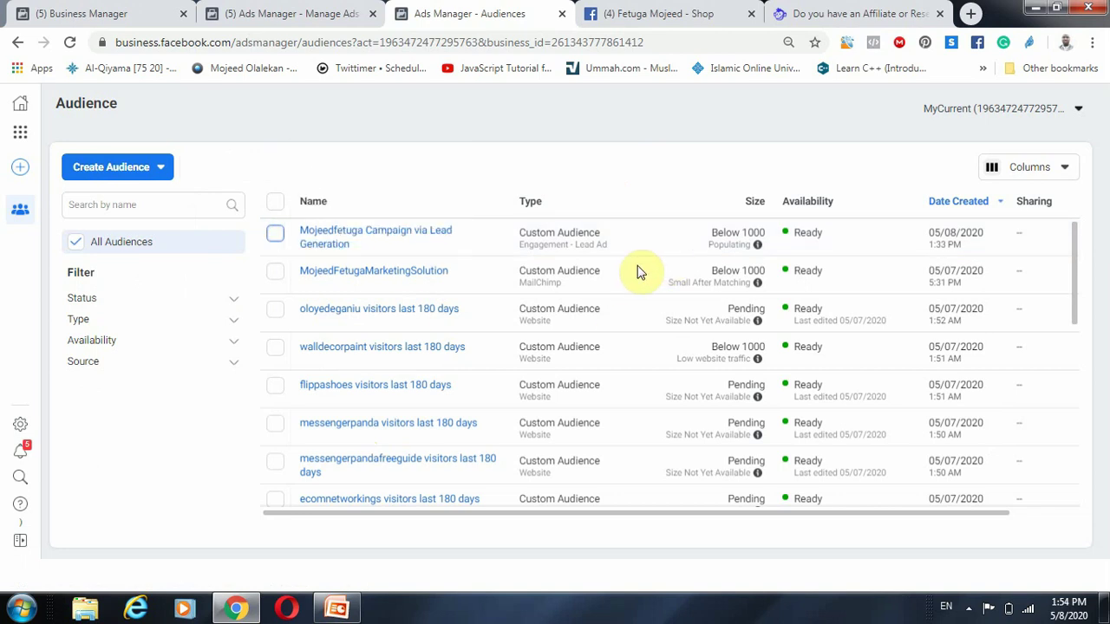
Step: Switch to PowerPoint and point out the words "Custom" and "Lookalike" on the "Facebook Pixel" audiences slide
click(336, 609)
click(653, 380)
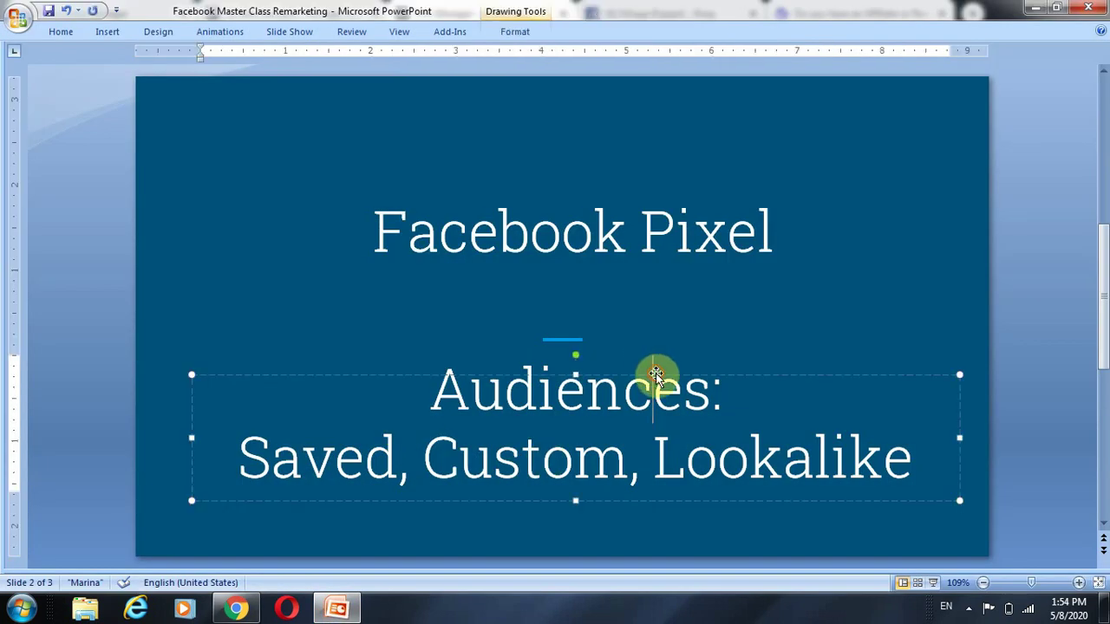
click(524, 455)
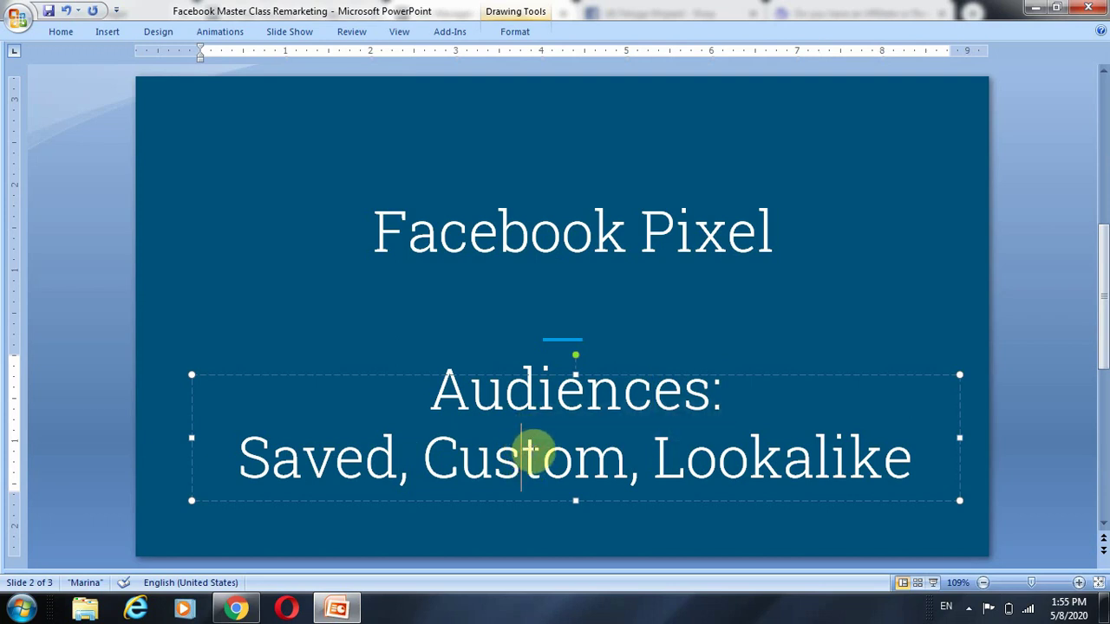
drag(535, 450, 558, 460)
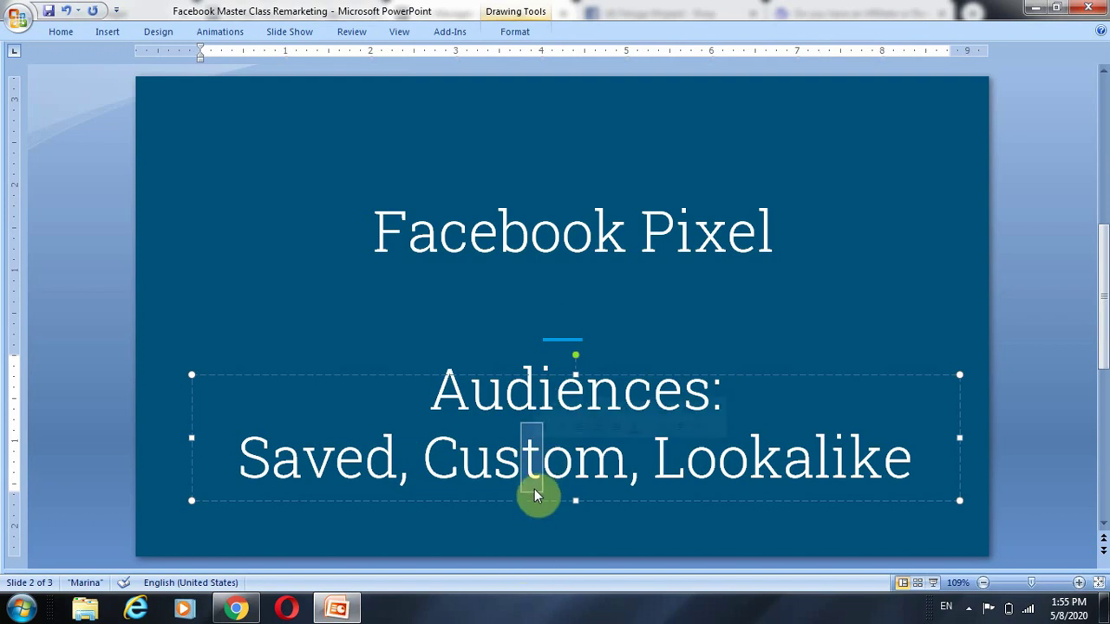
drag(749, 453, 771, 455)
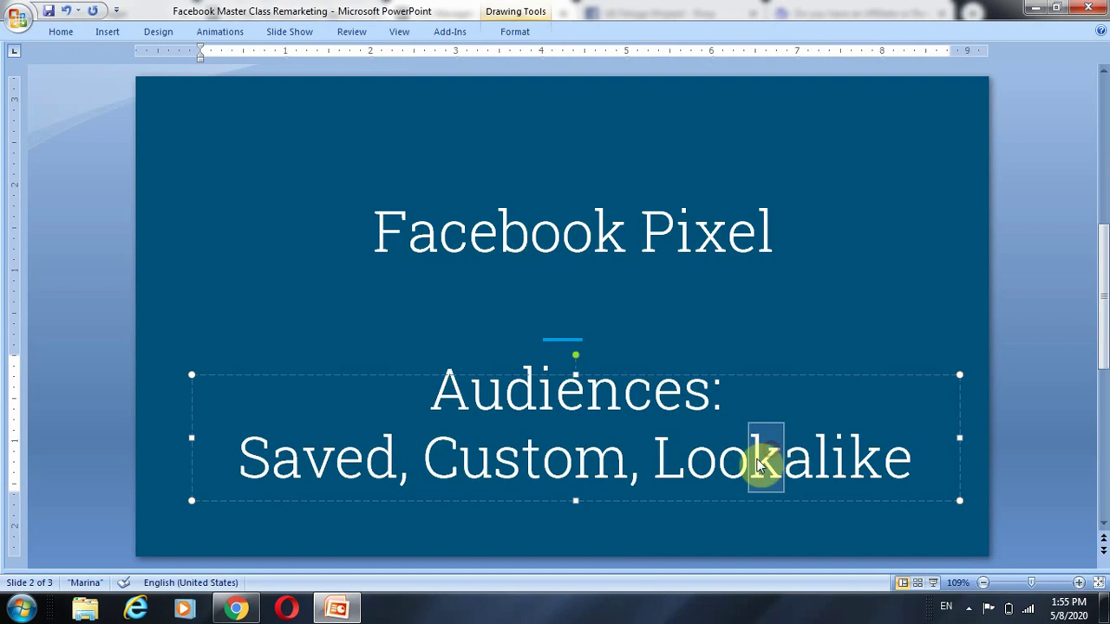
drag(518, 459, 557, 458)
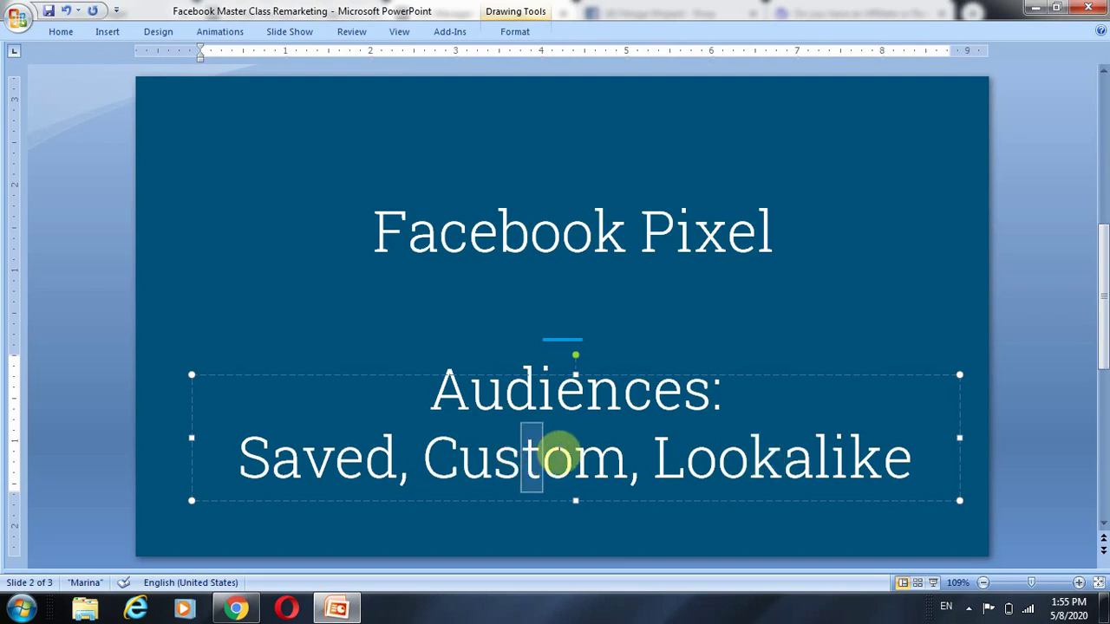